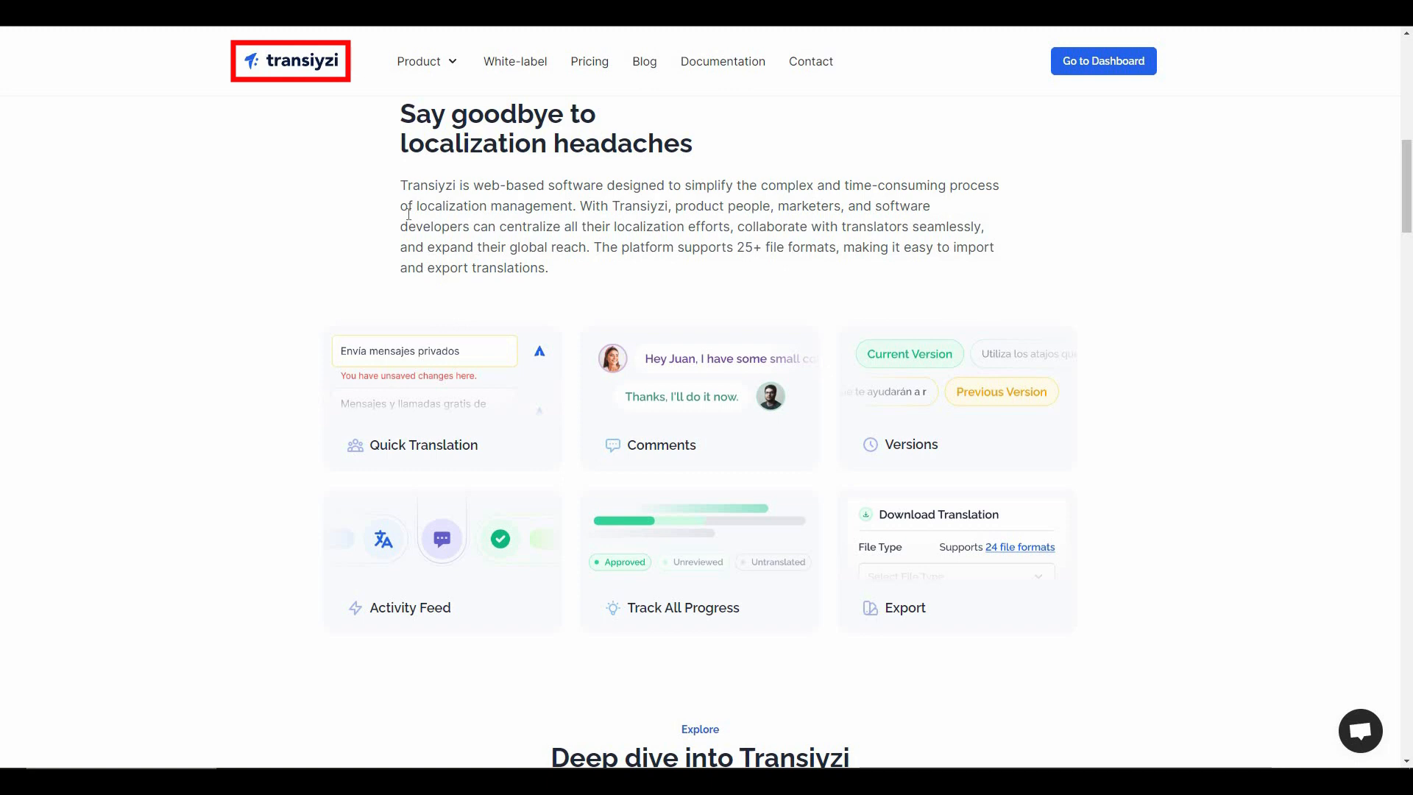
Look through the Transiyzi homepage, from the product introduction to the feature cards and the "Deep dive into Transiyzi" section.
double_click(516, 148)
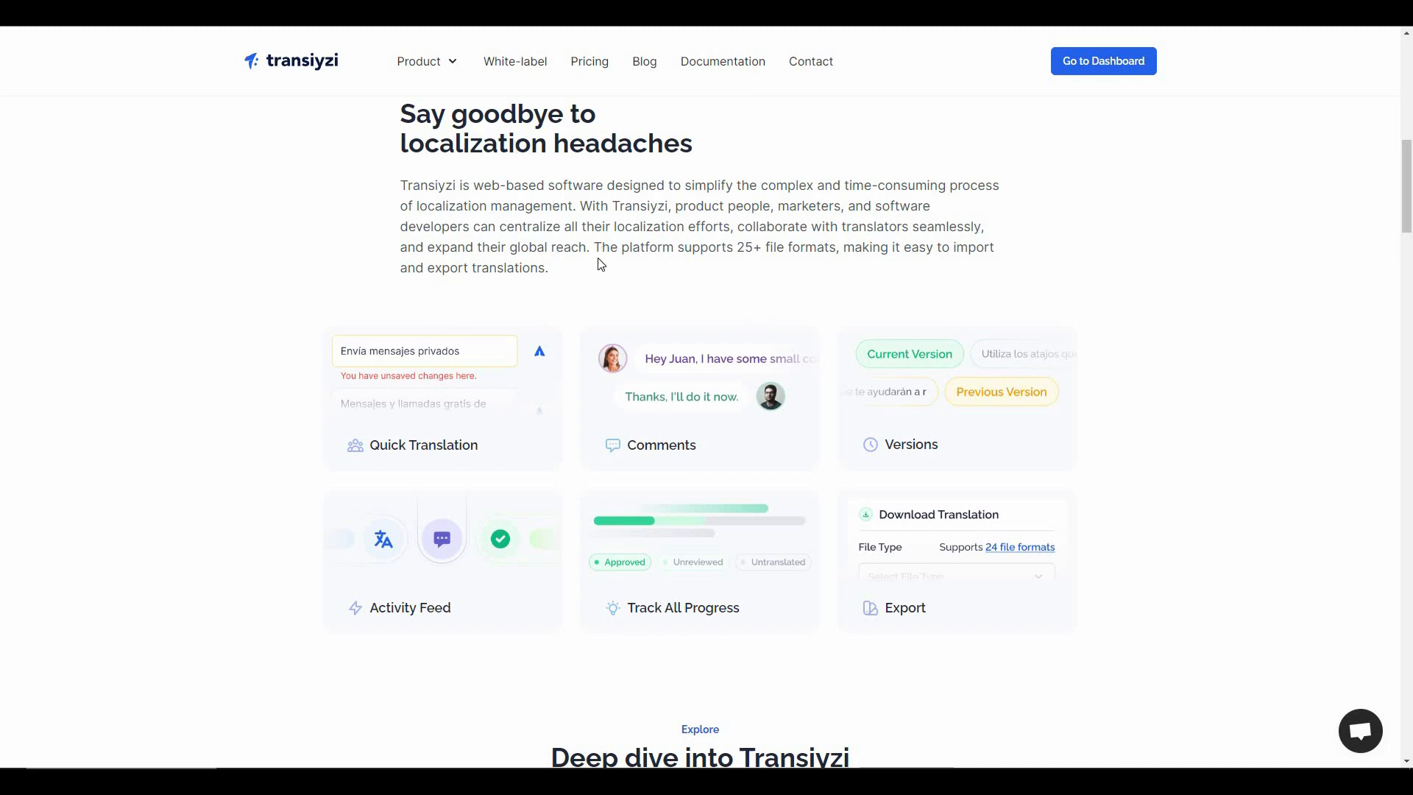
click(602, 286)
scroll(515, 324, down, 2)
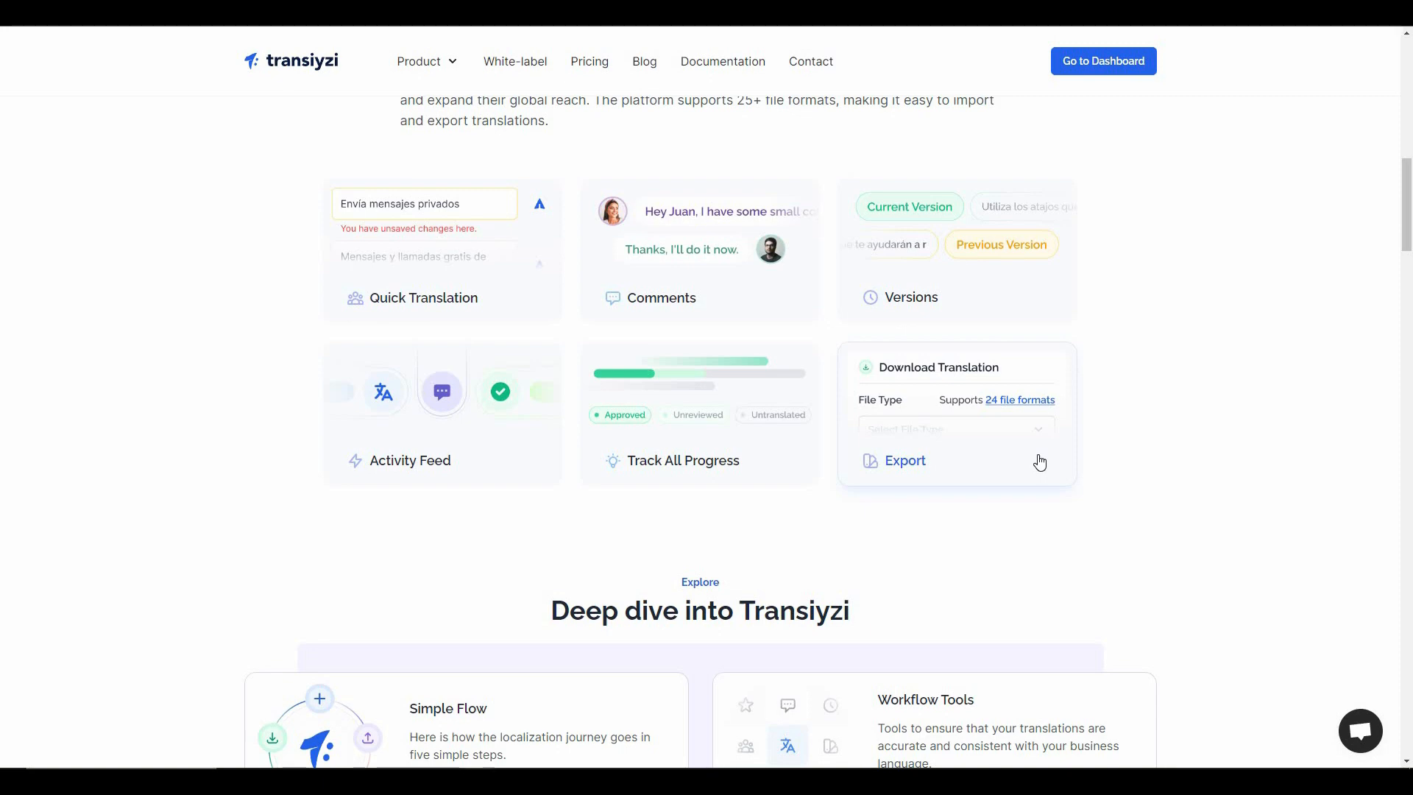
scroll(1041, 462, down, 5)
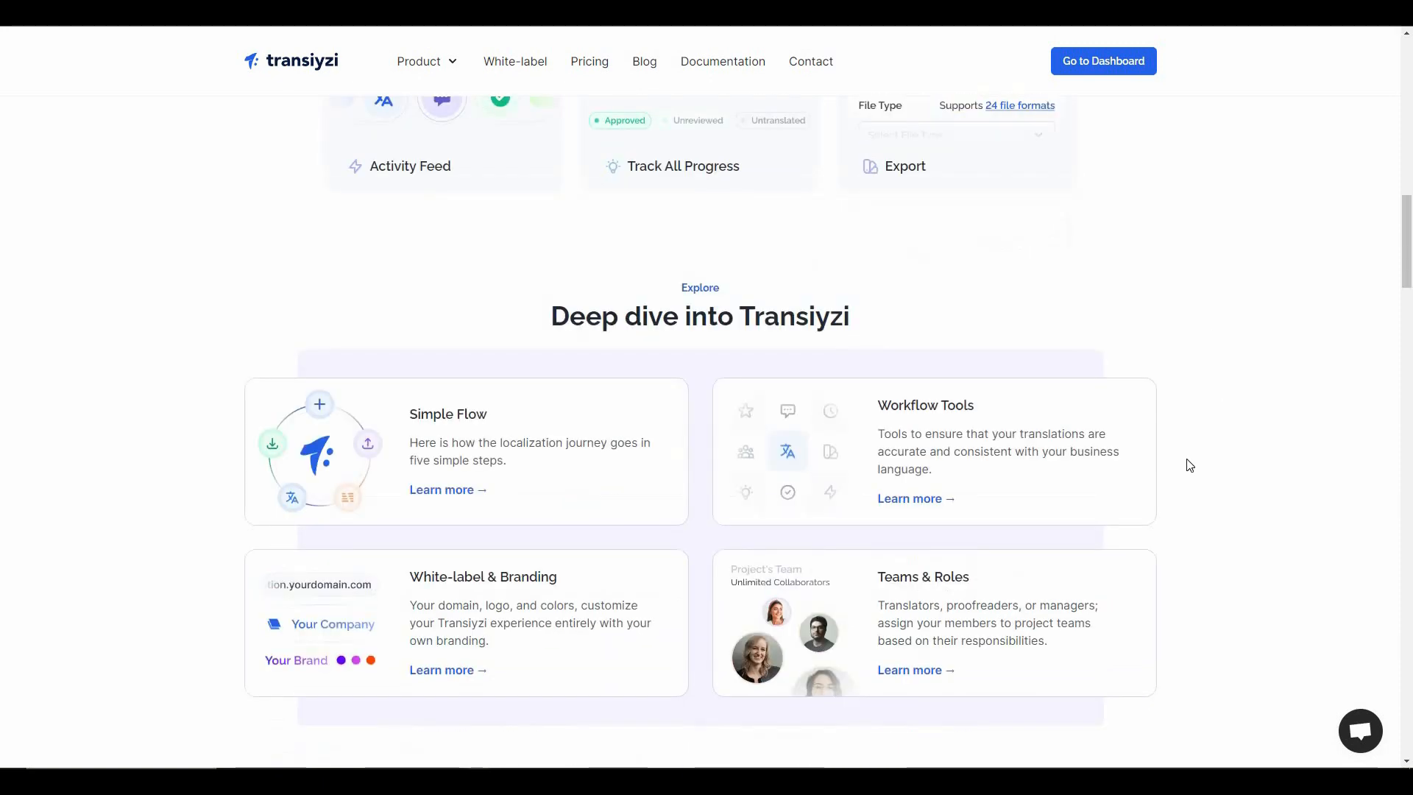
scroll(622, 530, down, 2)
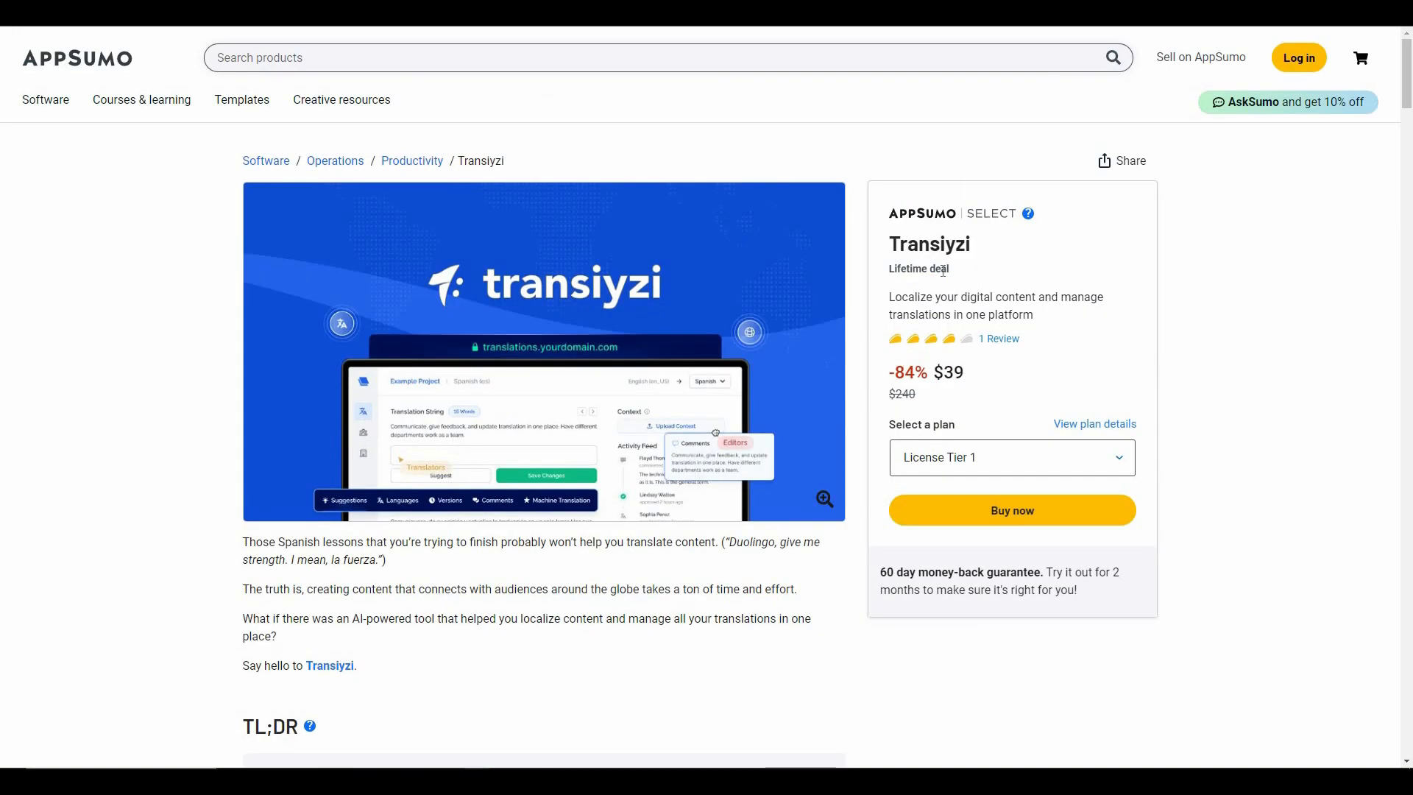
Review the Transiyzi lifetime deal on AppSumo, including its price, included features and license tiers up to License Tier 4.
drag(888, 269, 951, 270)
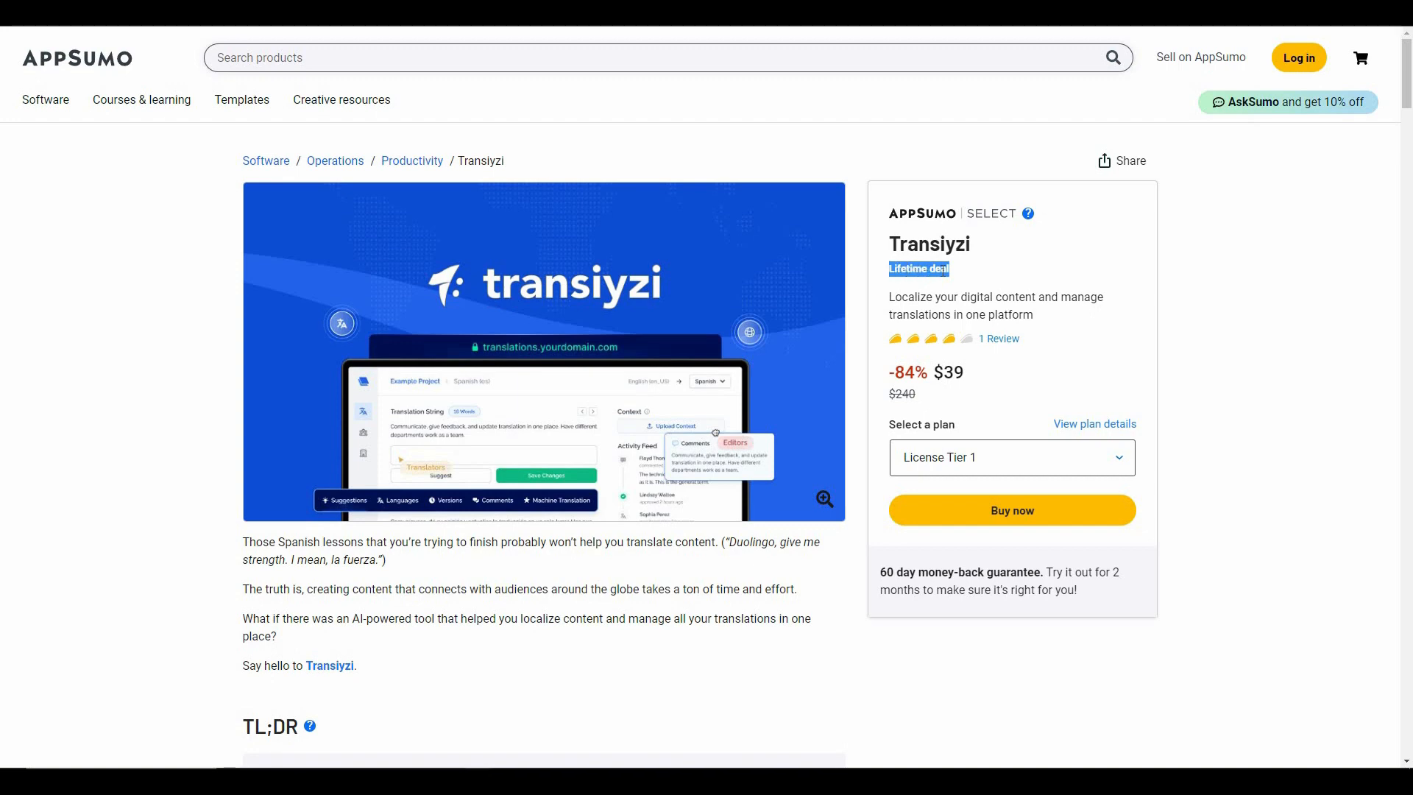
click(963, 394)
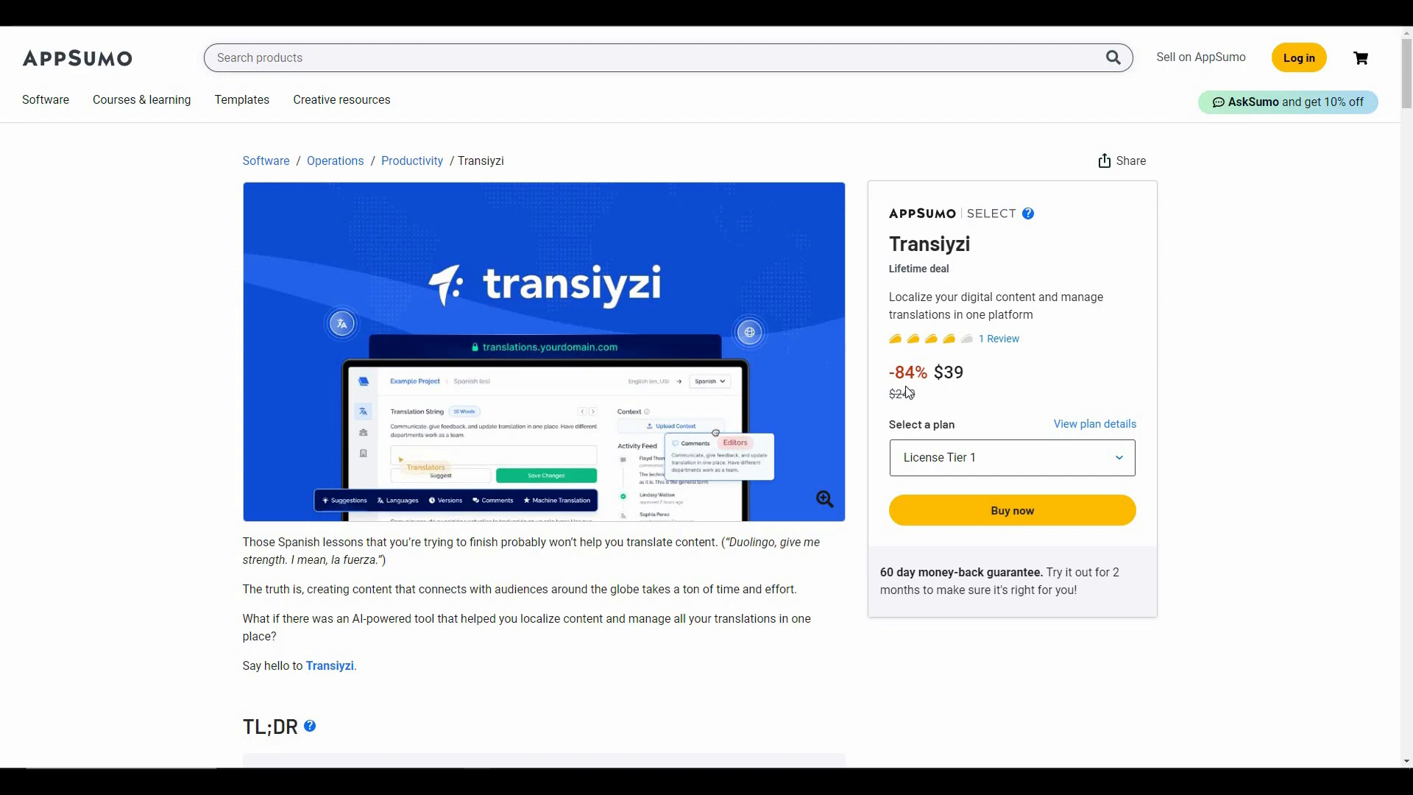
scroll(479, 447, down, 9)
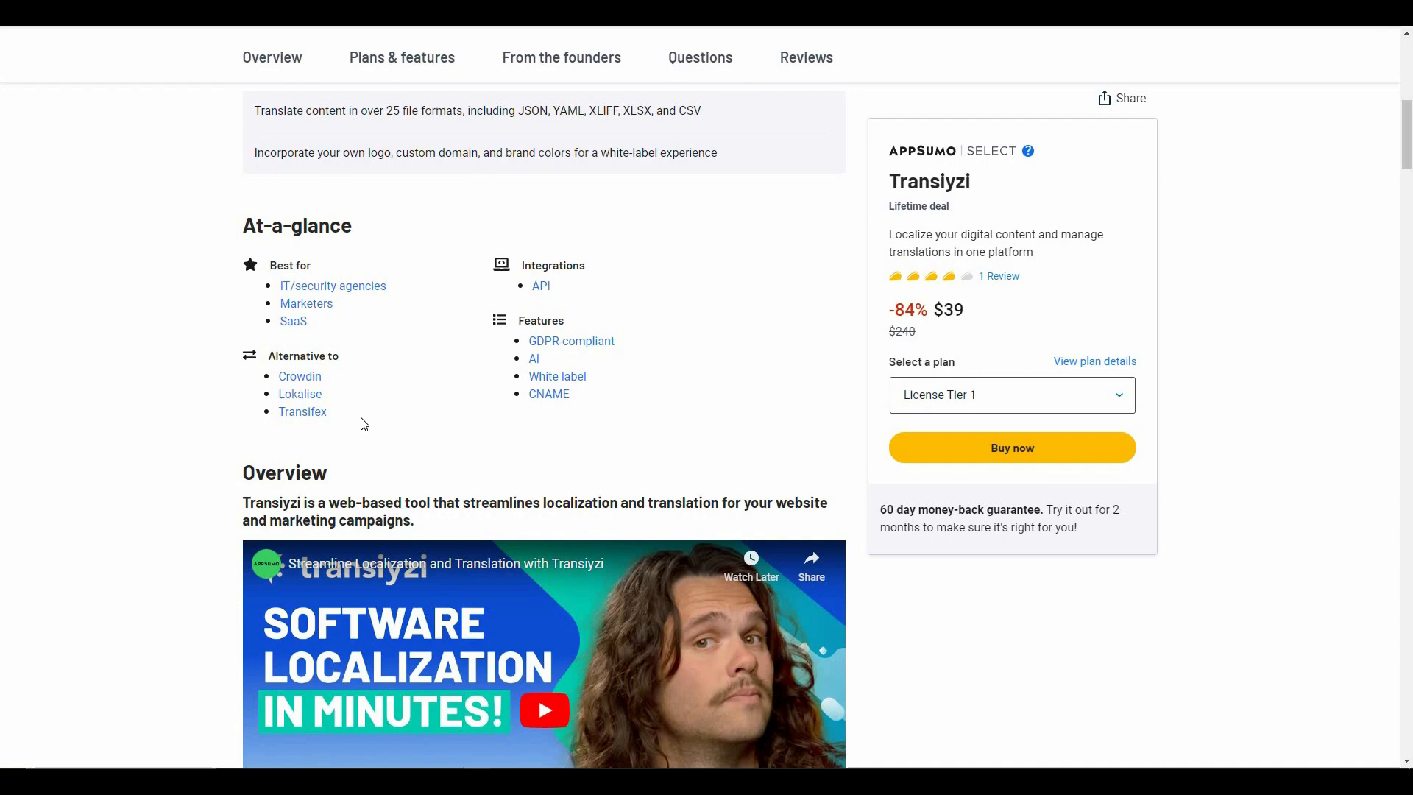
scroll(361, 424, down, 20)
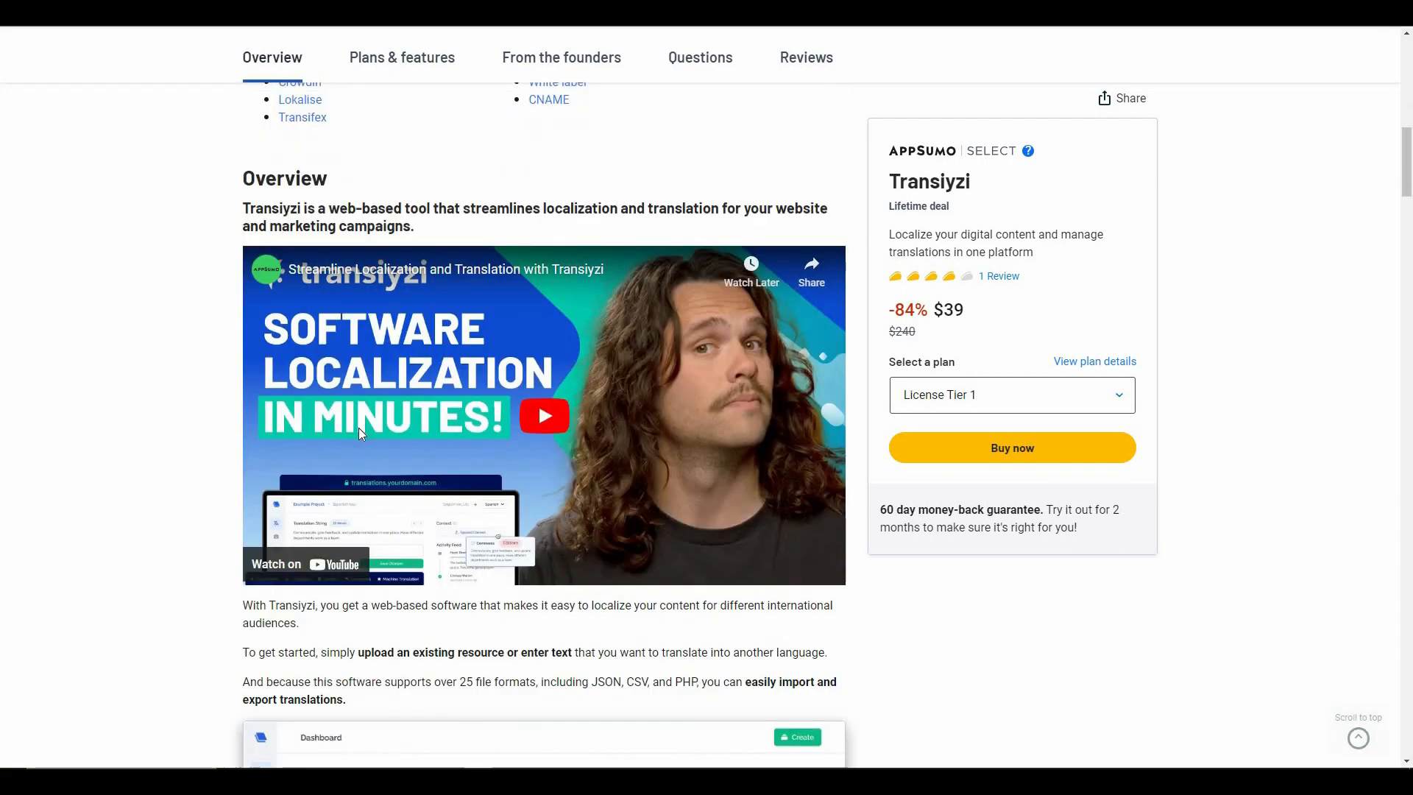
scroll(356, 441, down, 12)
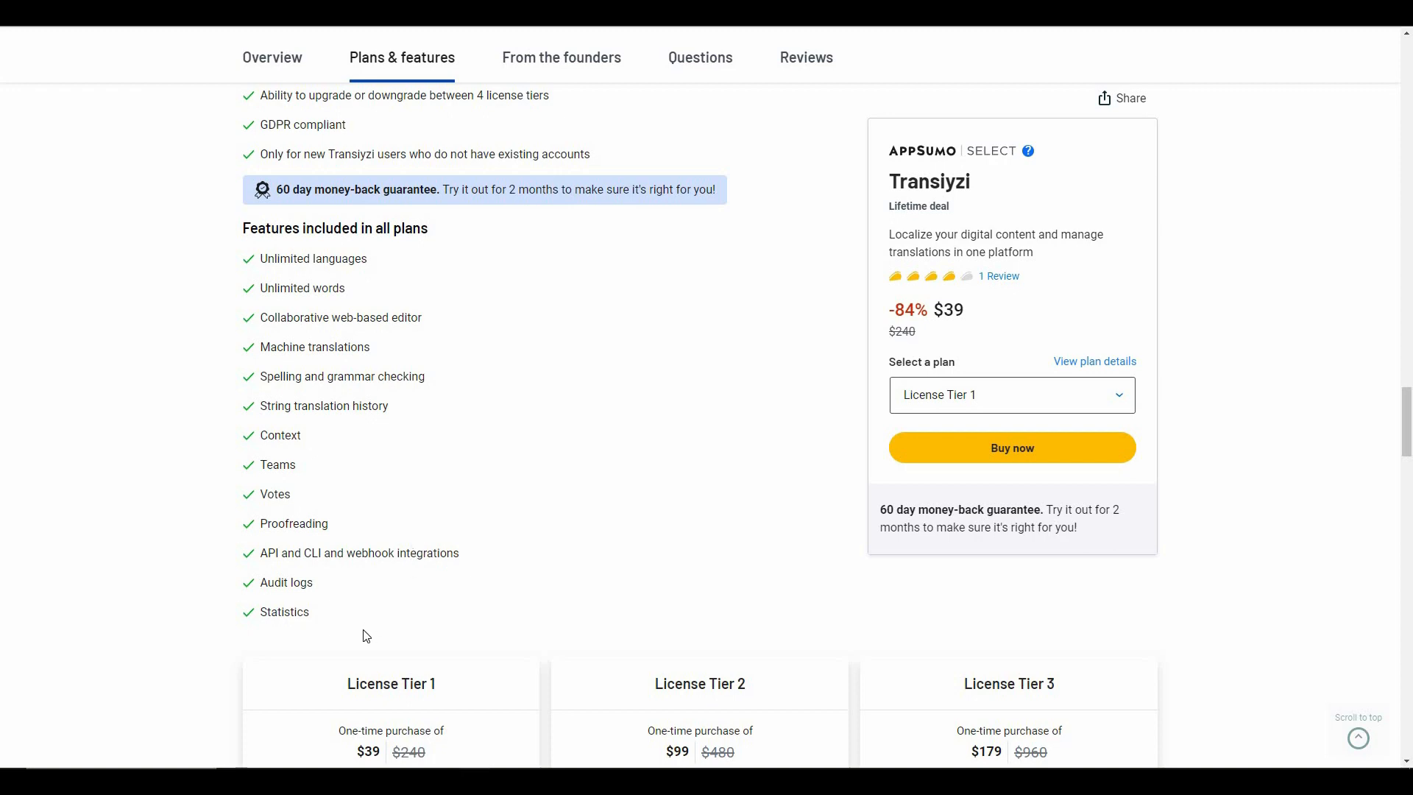
scroll(367, 636, down, 6)
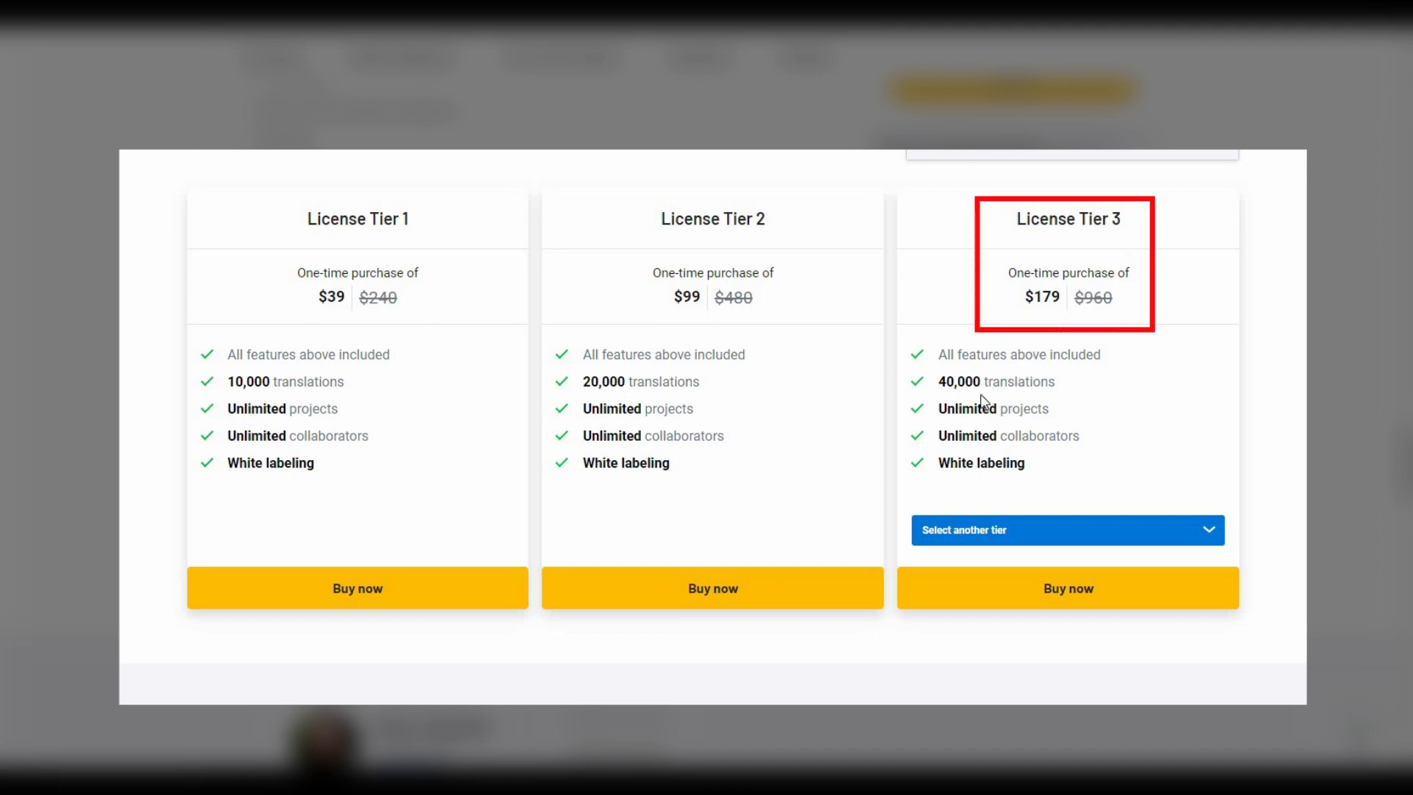
click(1013, 536)
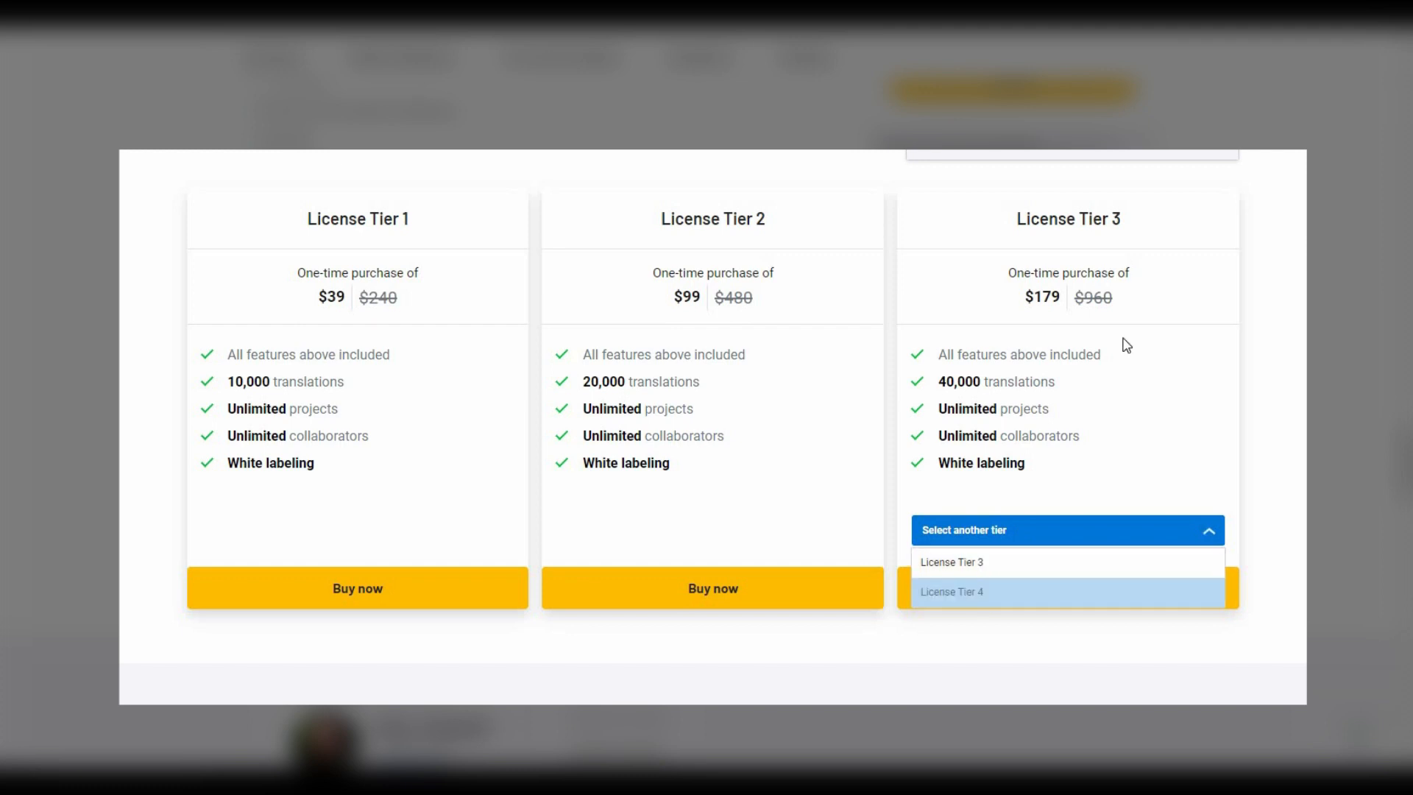
click(986, 591)
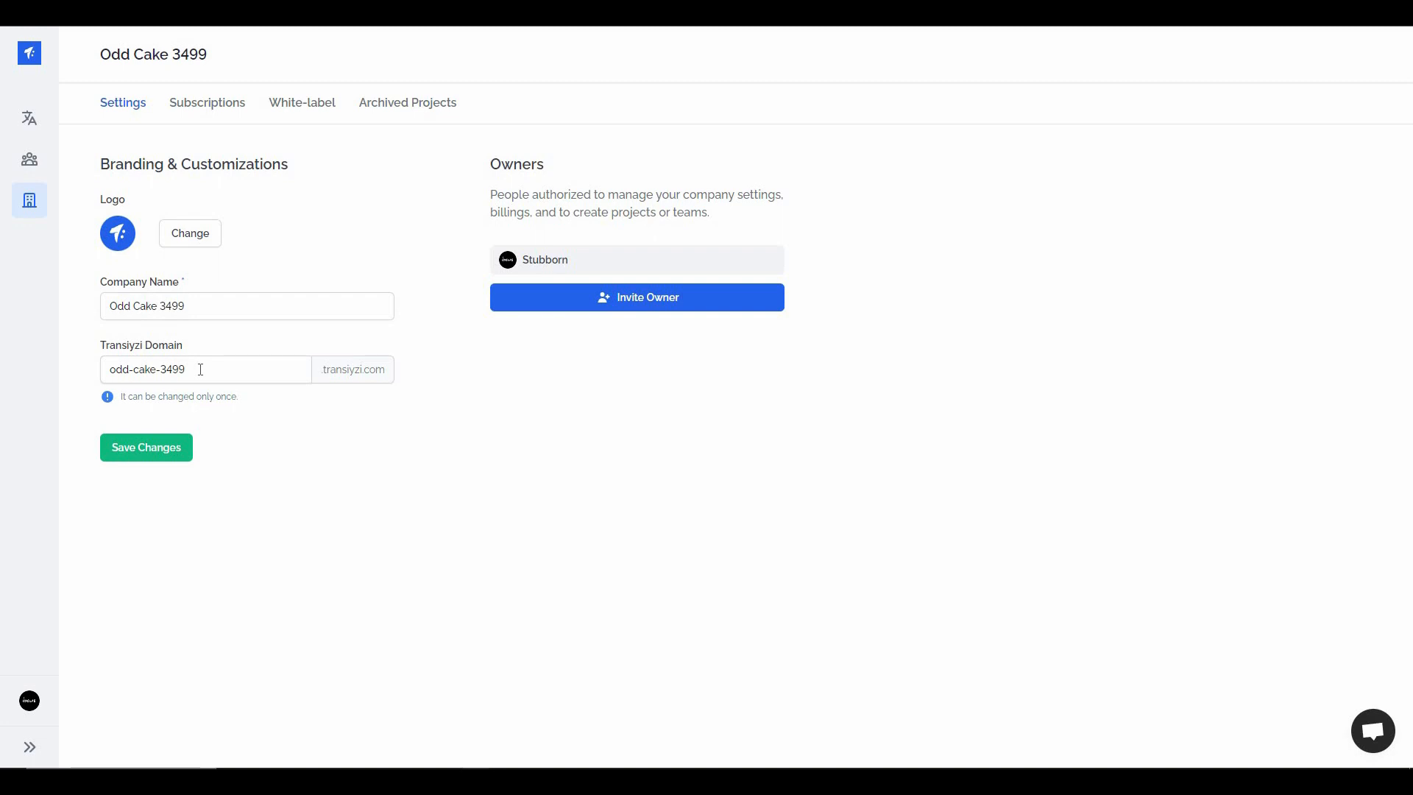
Set the company name to Elite and the Transiyzi domain to elite12, and save the changes.
triple_click(187, 307)
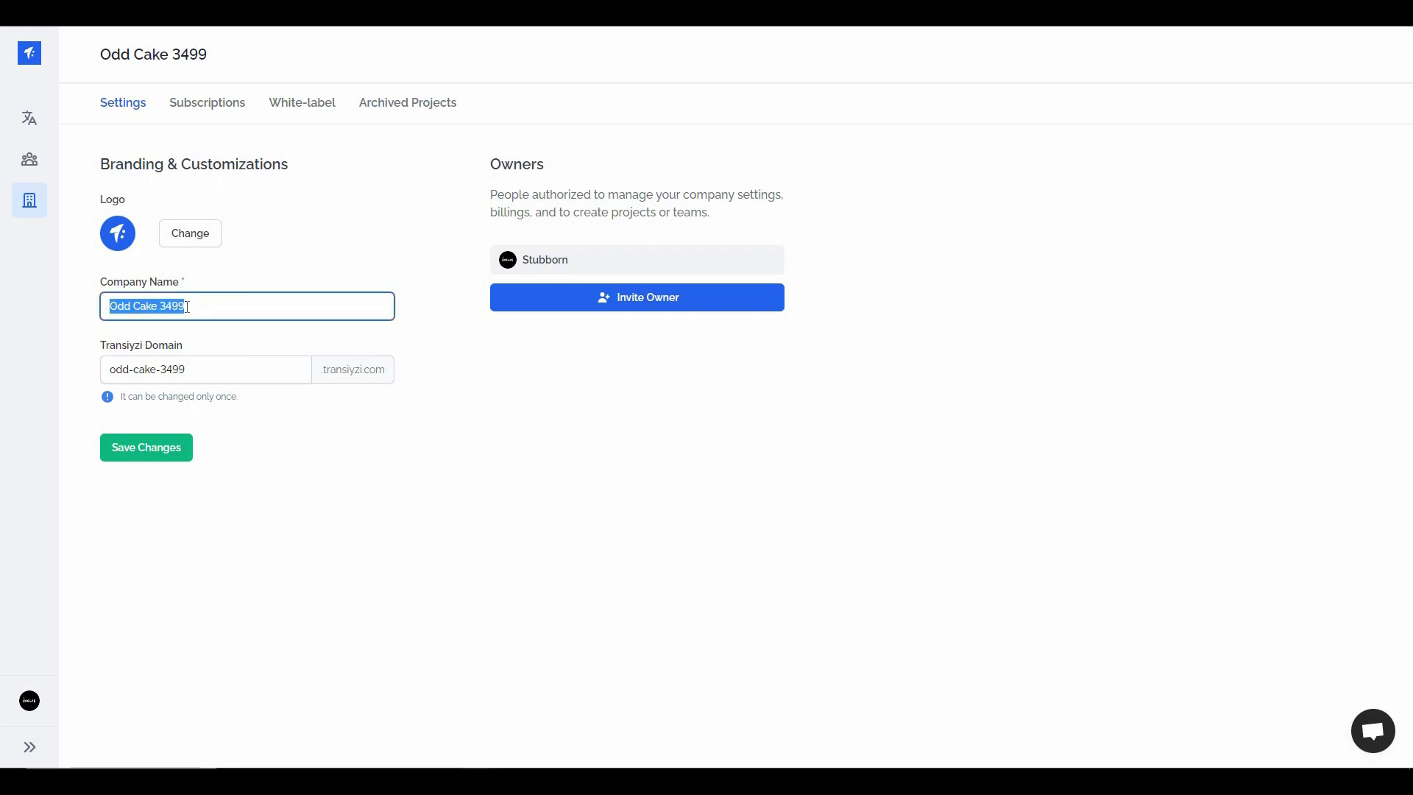
text(Elite)
triple_click(200, 370)
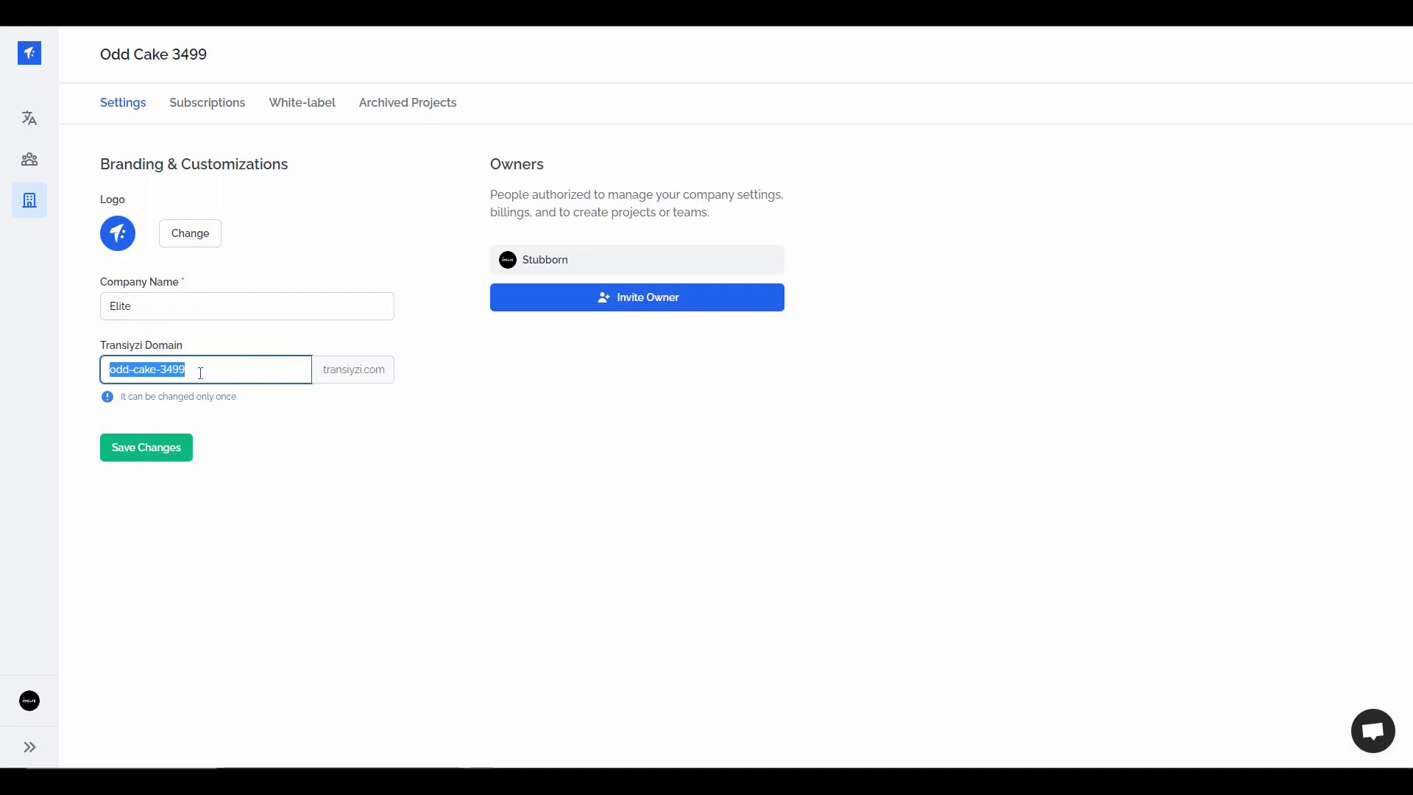
text(elite12)
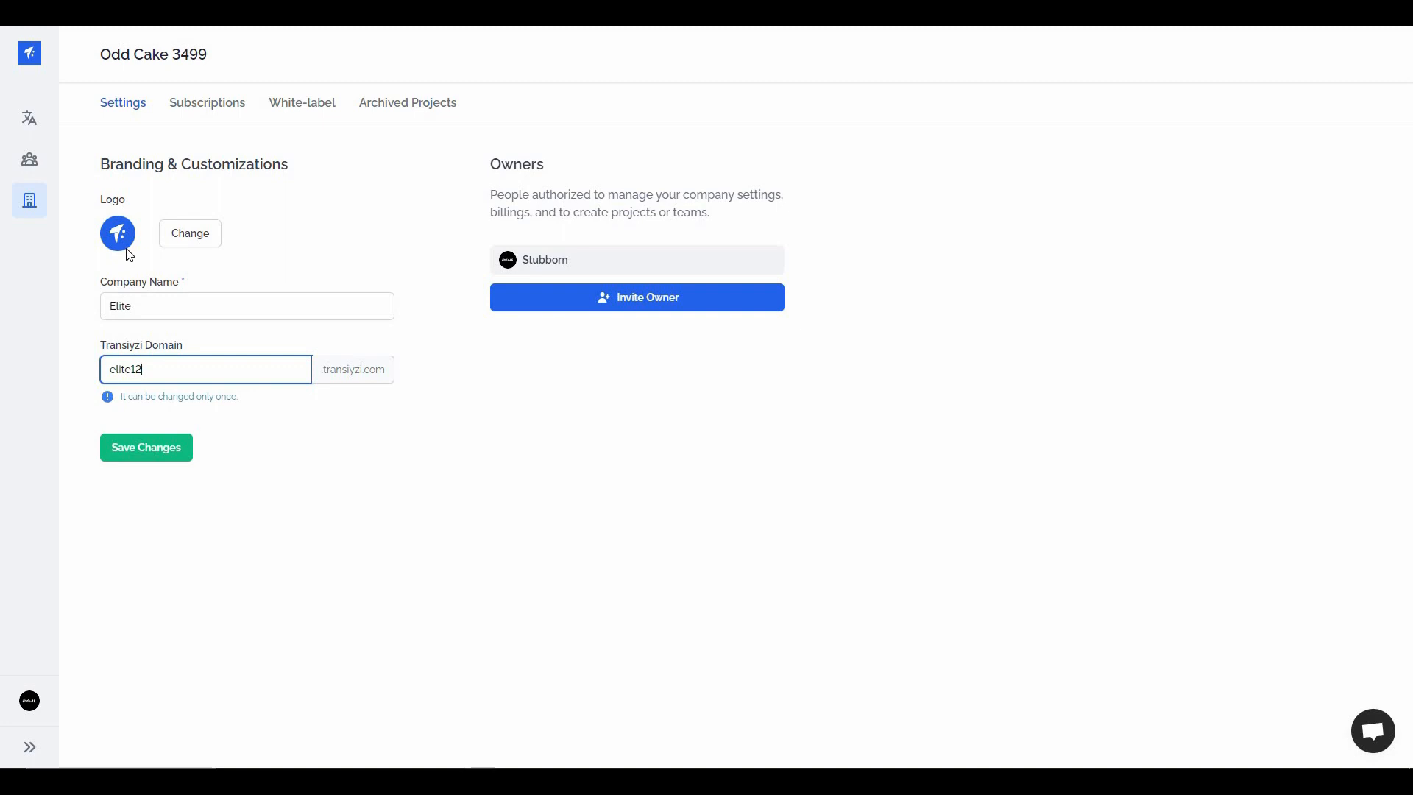
click(187, 461)
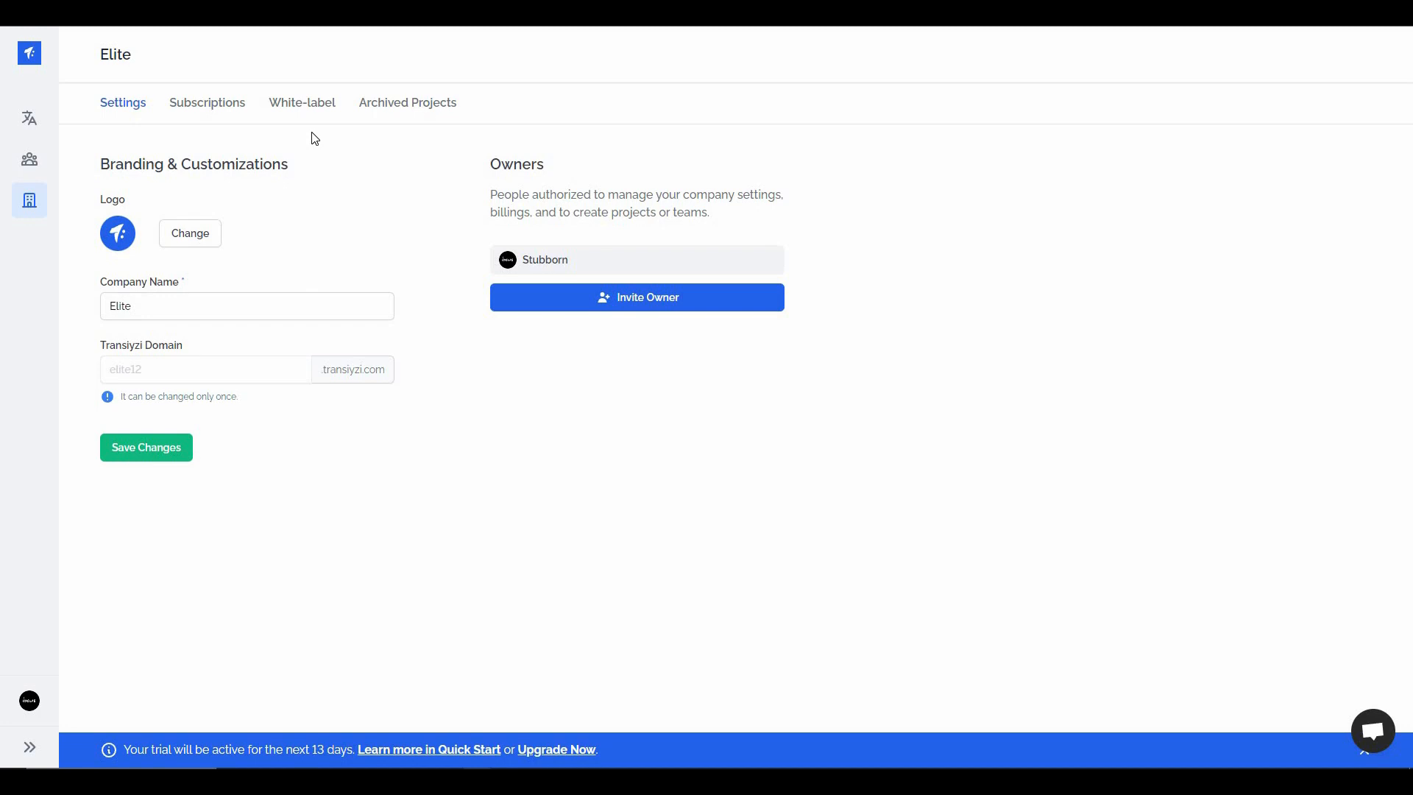
View the company's archived projects.
click(442, 111)
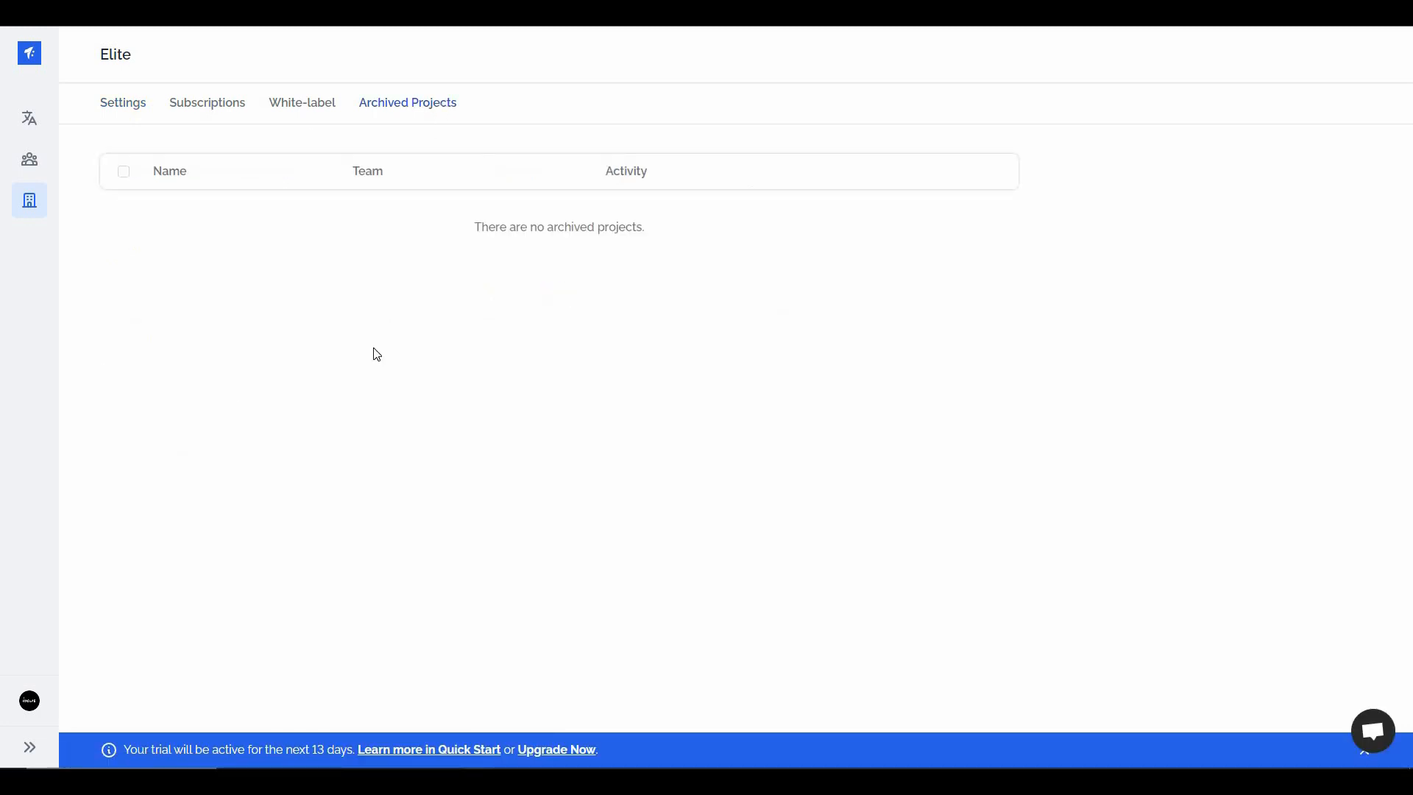
Create a new team named team1 with the description "team1".
click(33, 169)
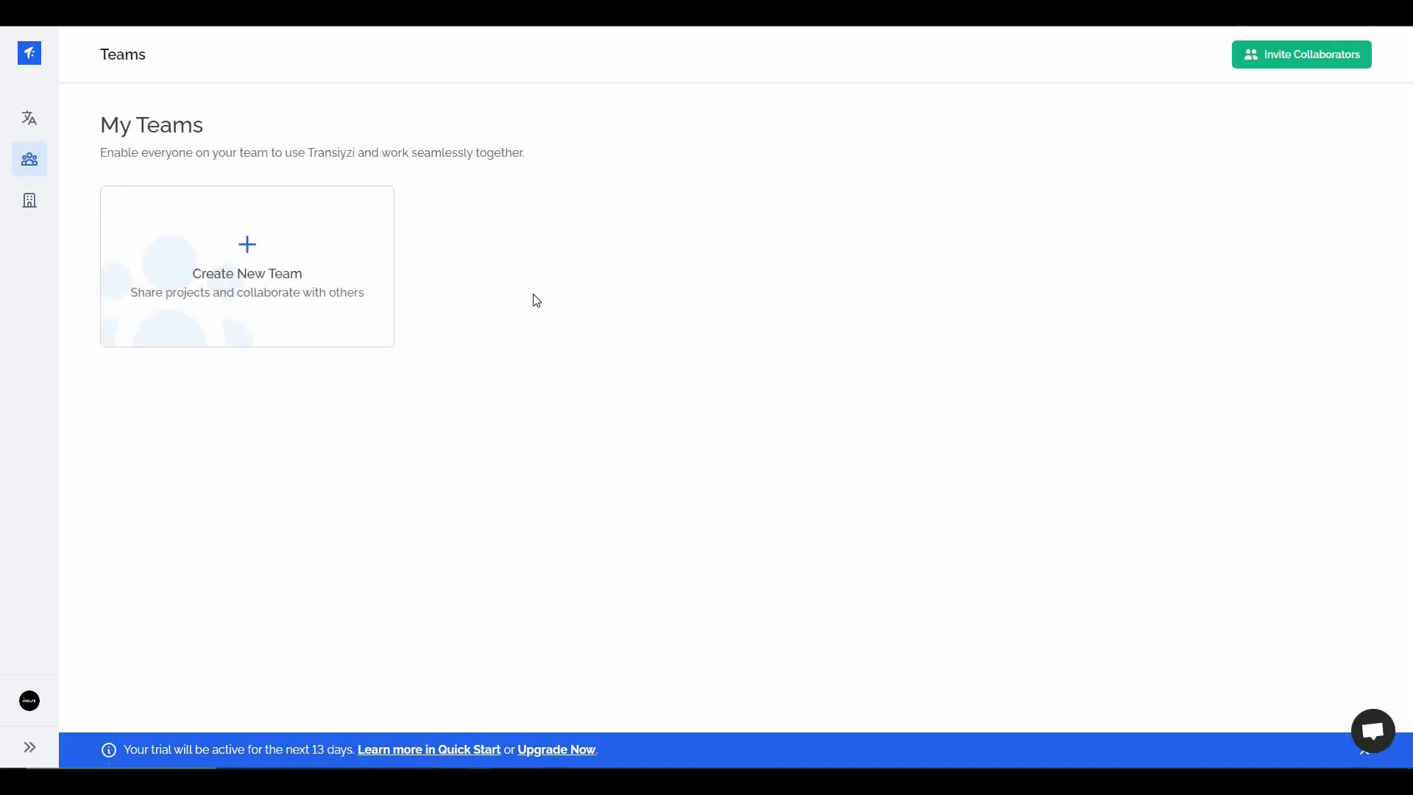
click(267, 312)
click(1136, 162)
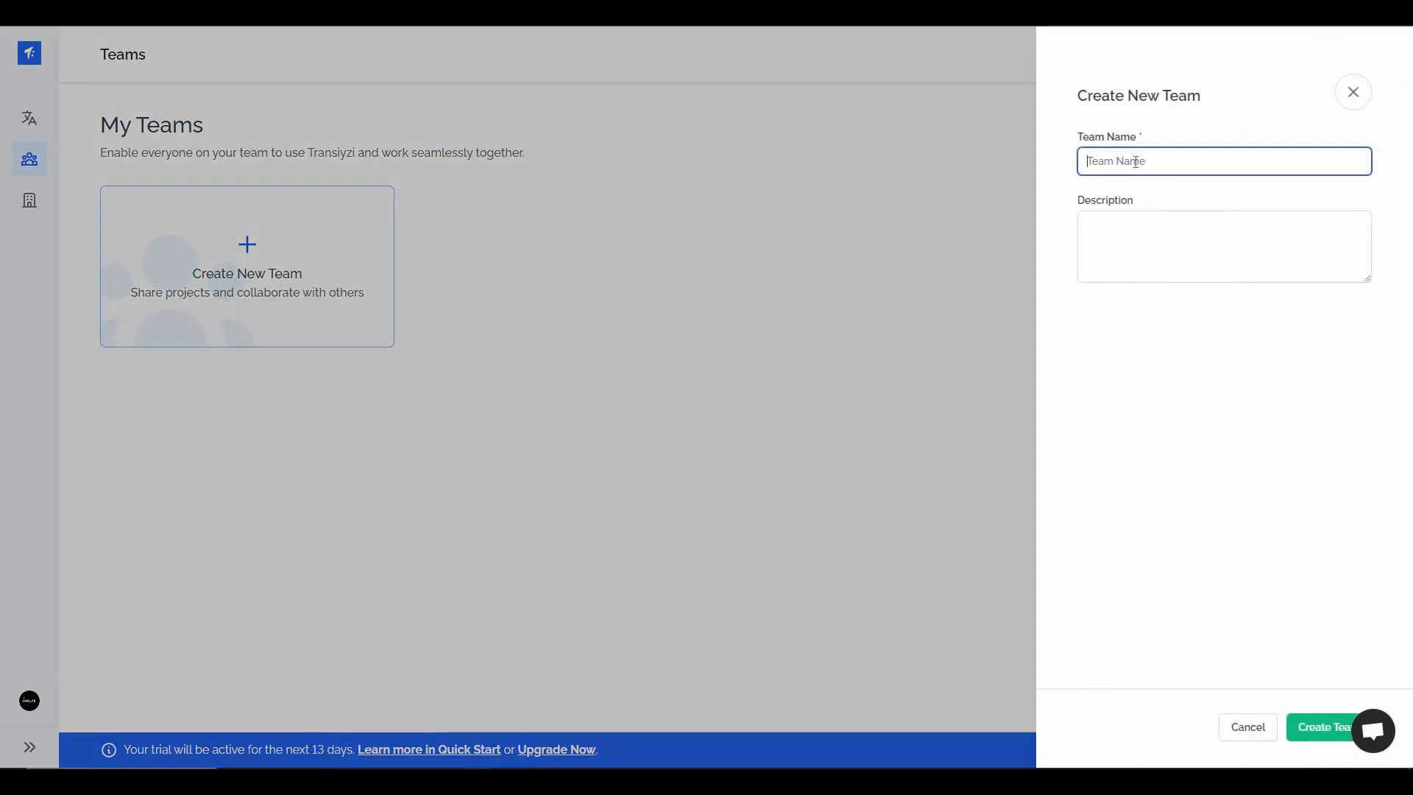
text(team1)
click(1132, 242)
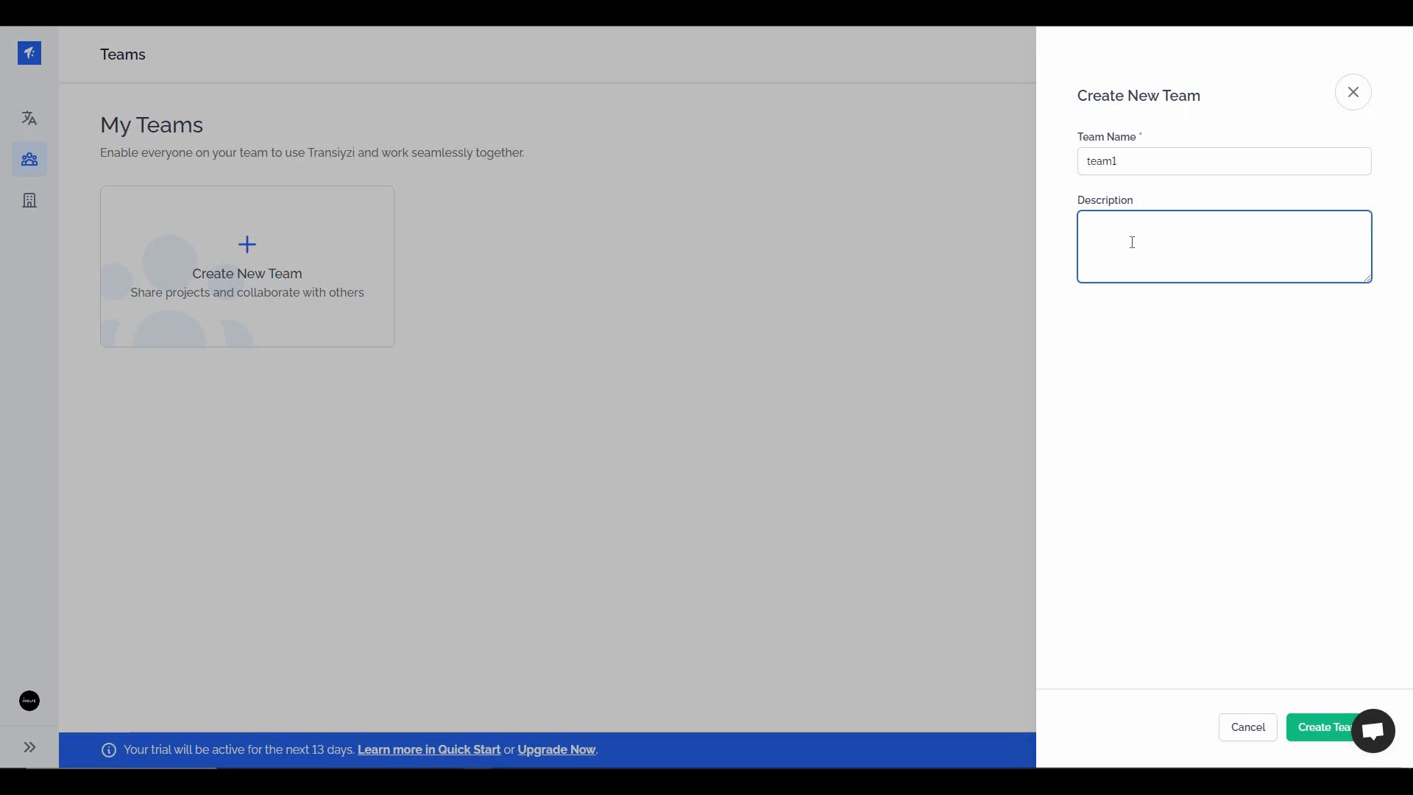
text(team1)
click(1314, 733)
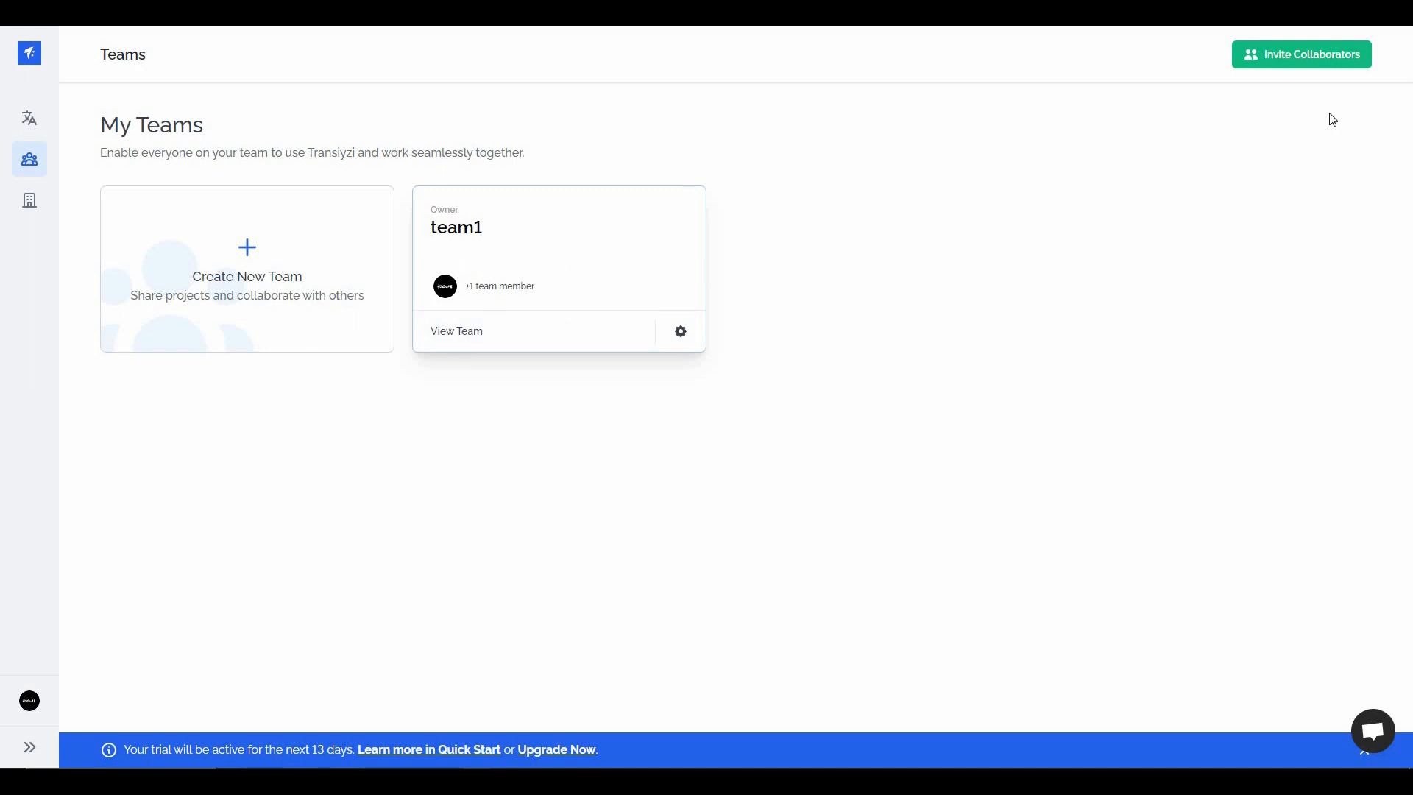
Examine the team and role choices in the collaborator invitation form, and close it without sending an invitation.
click(1338, 67)
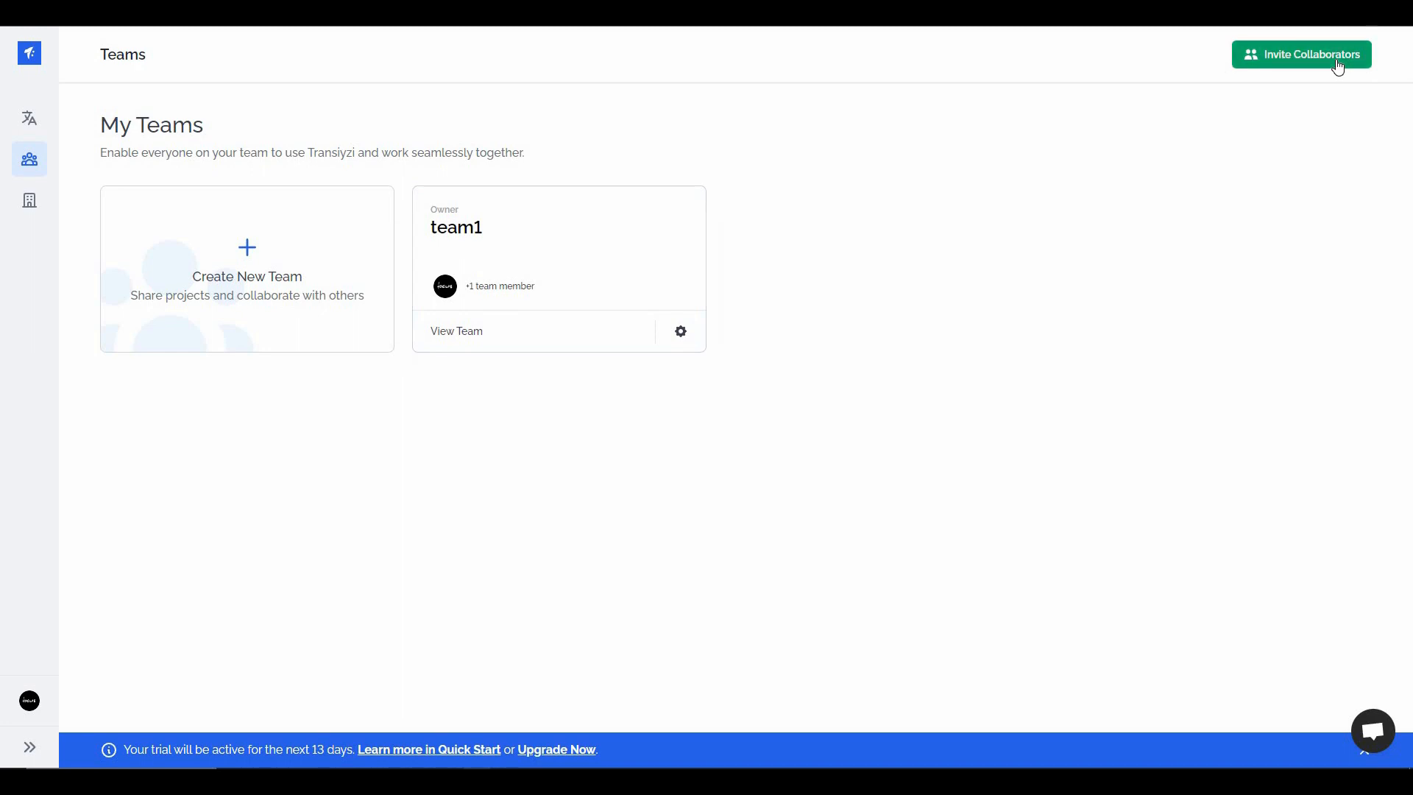
click(1338, 66)
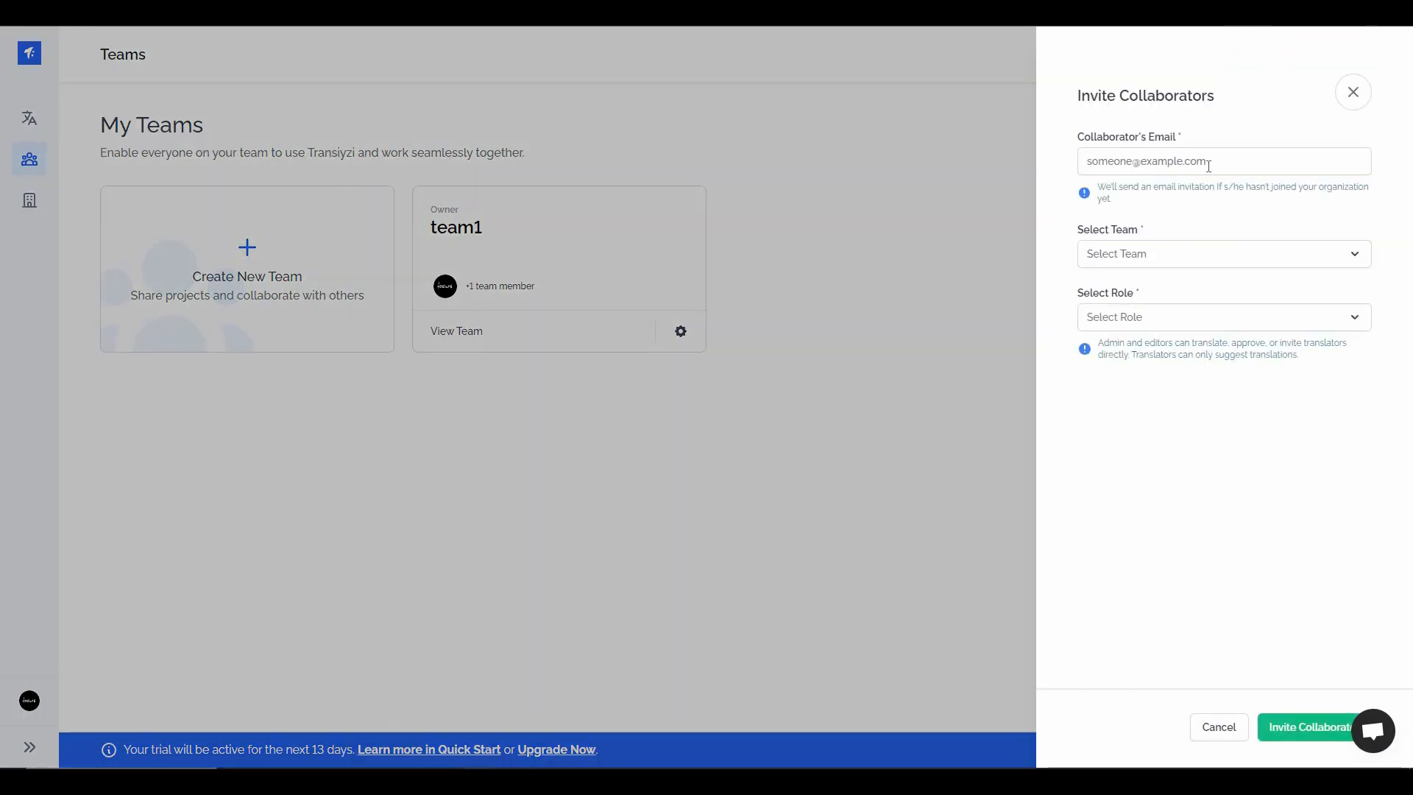
click(1159, 254)
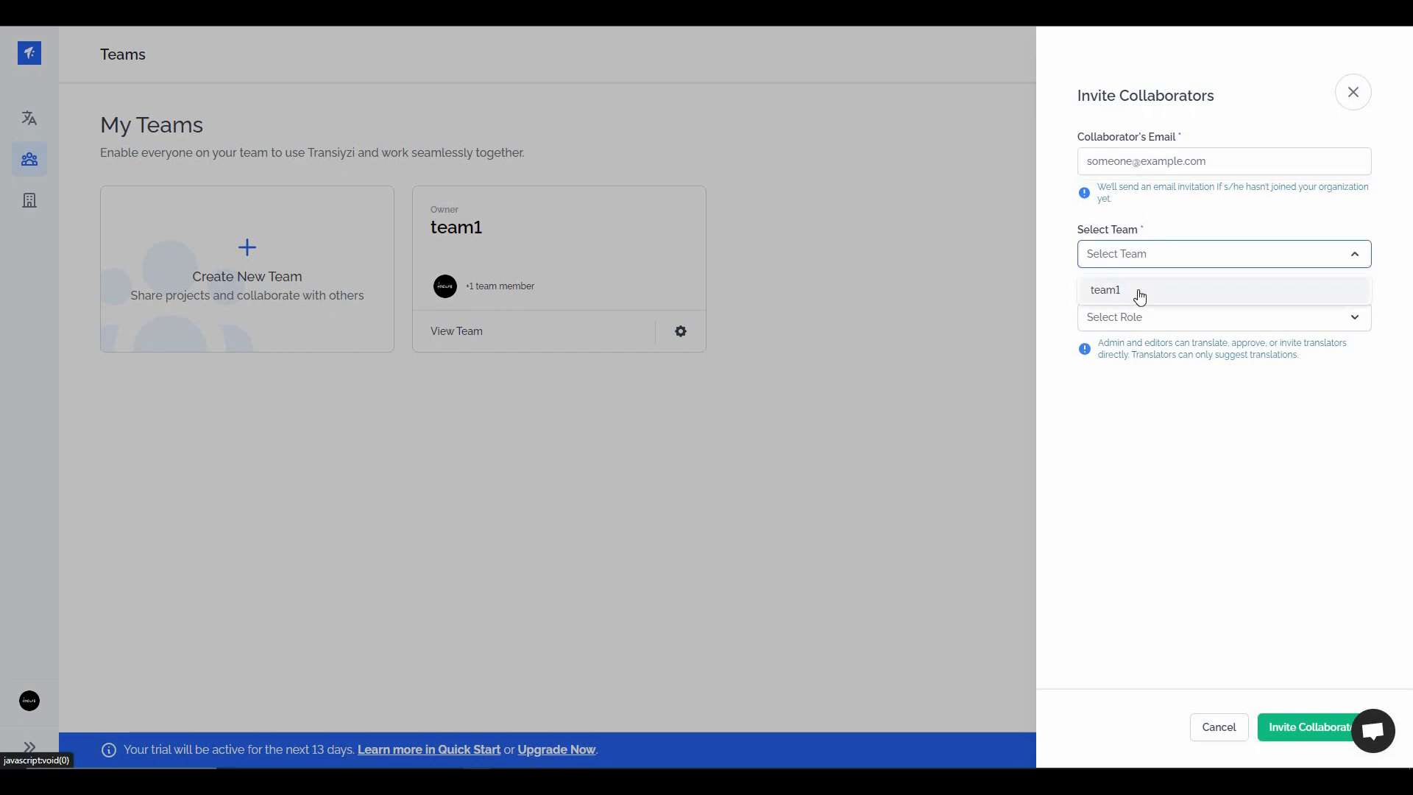
click(1143, 374)
click(1162, 325)
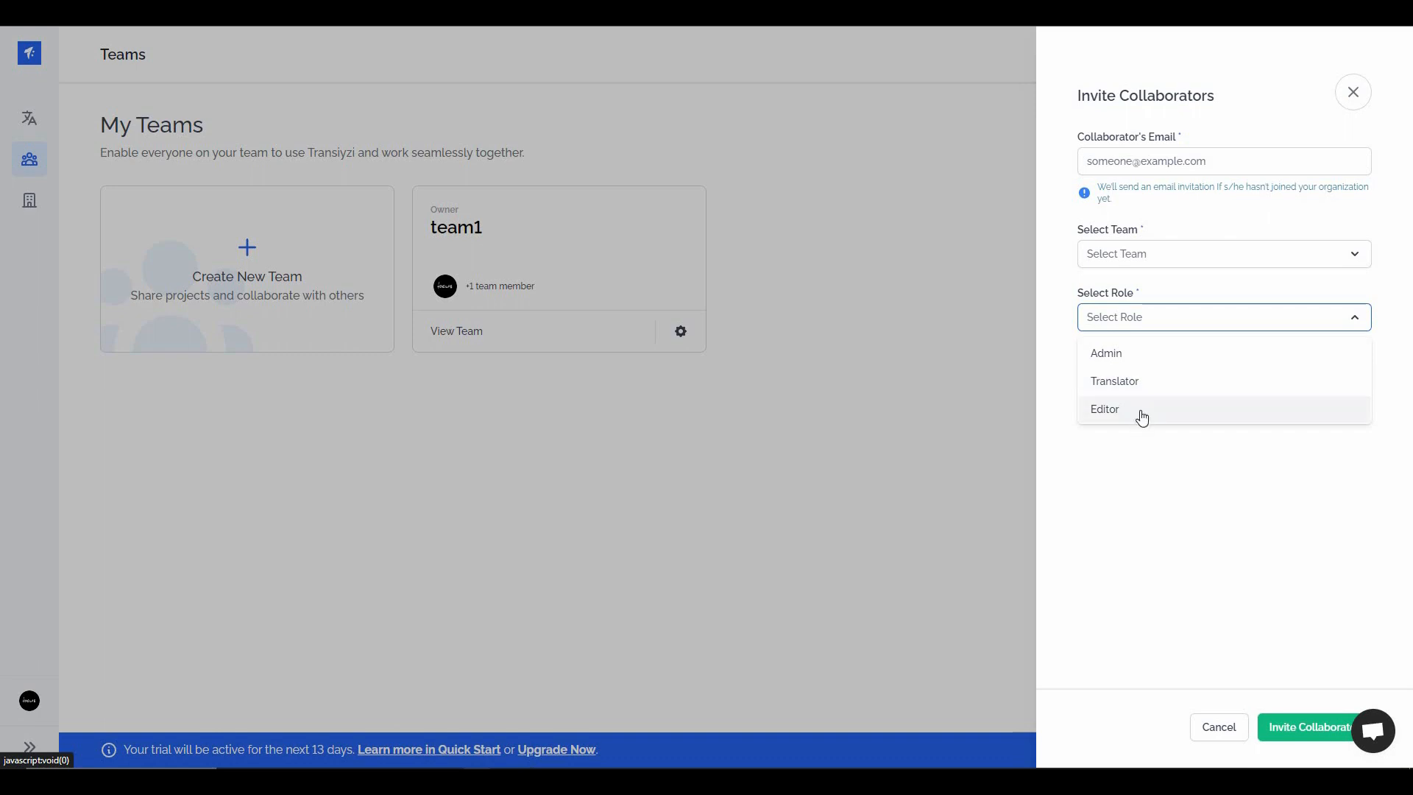
click(1202, 457)
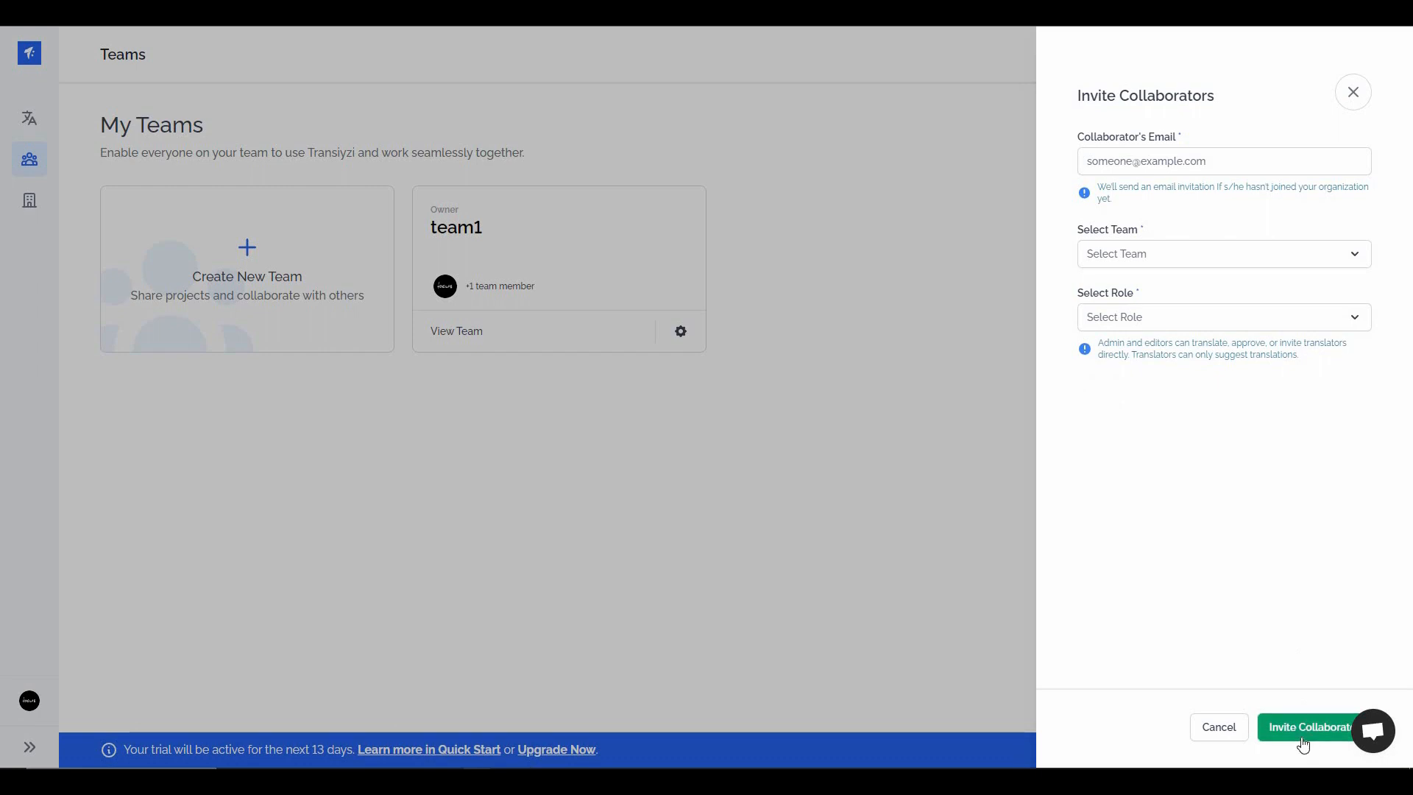
click(1353, 93)
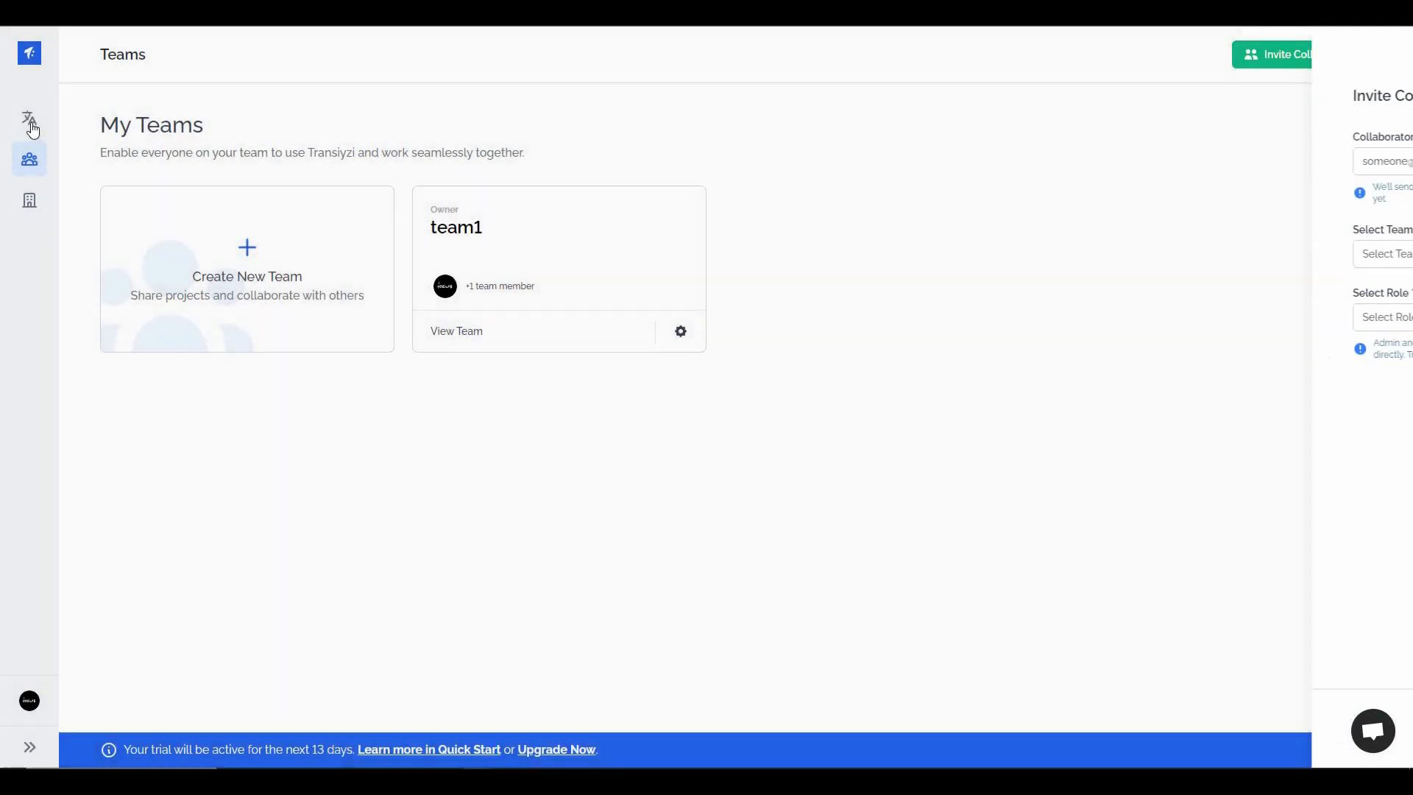
Start a new localization project named project1 and assign it to team1.
click(31, 122)
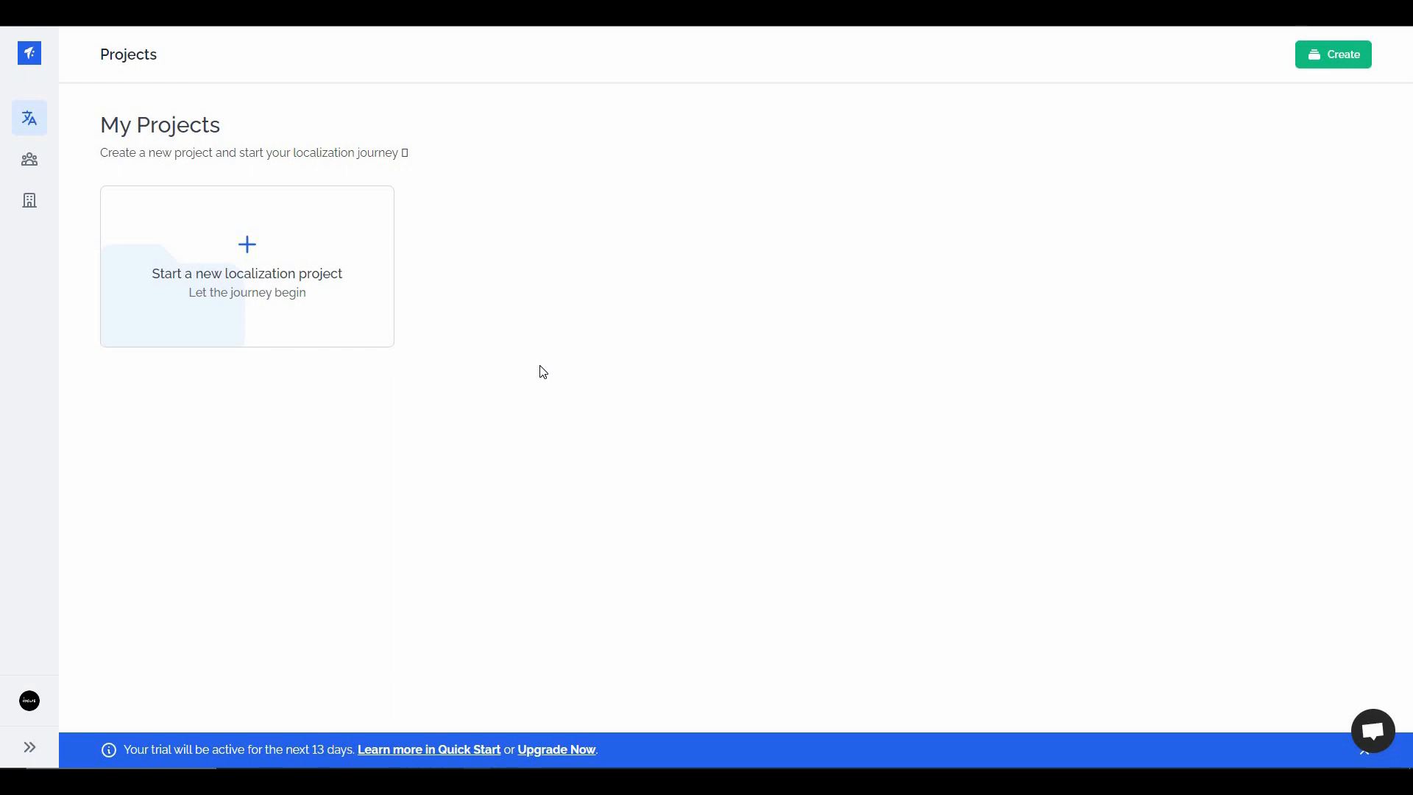
click(322, 306)
text(project1)
click(1132, 247)
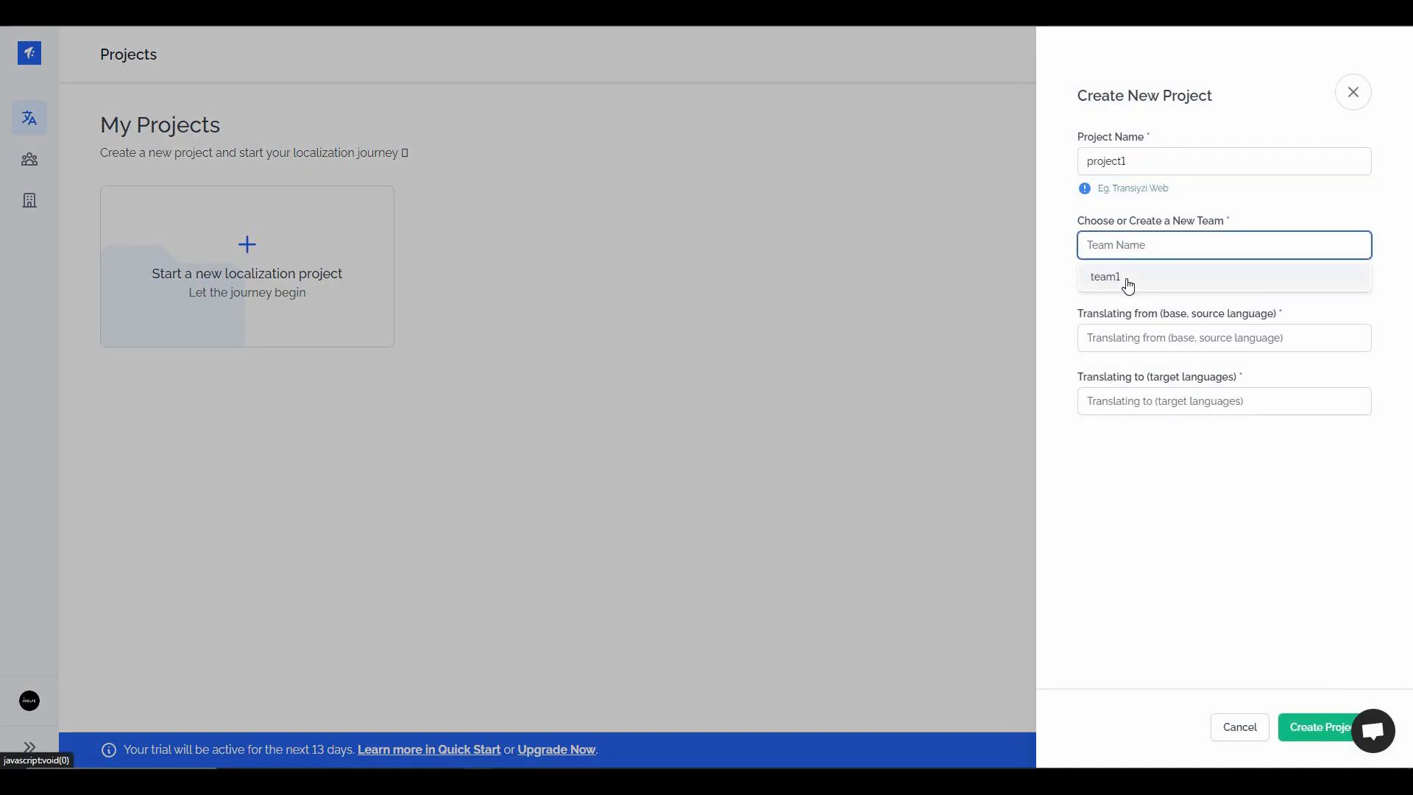
click(1130, 279)
Set the new project's base language to English (en).
click(1119, 338)
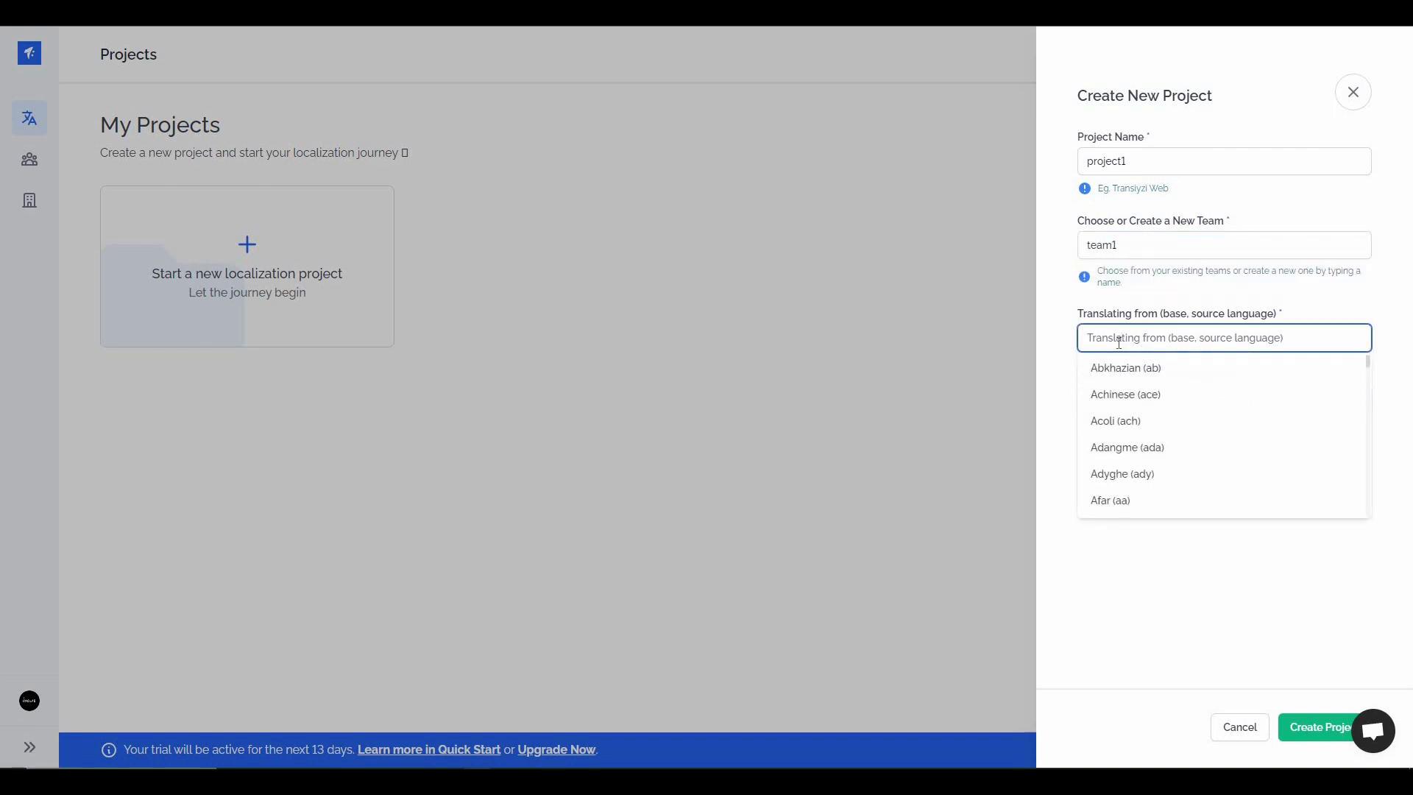
text(engl)
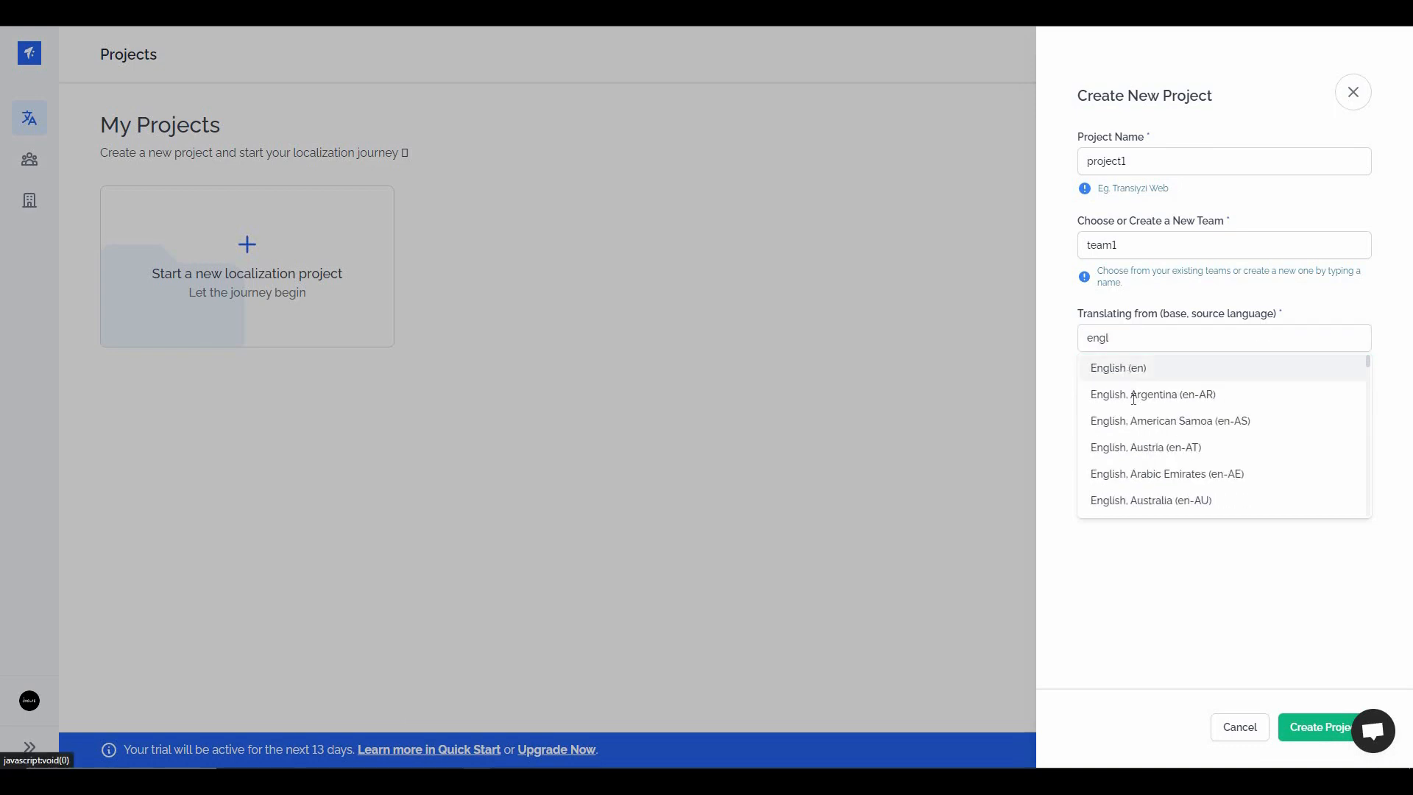
click(1128, 370)
click(1134, 401)
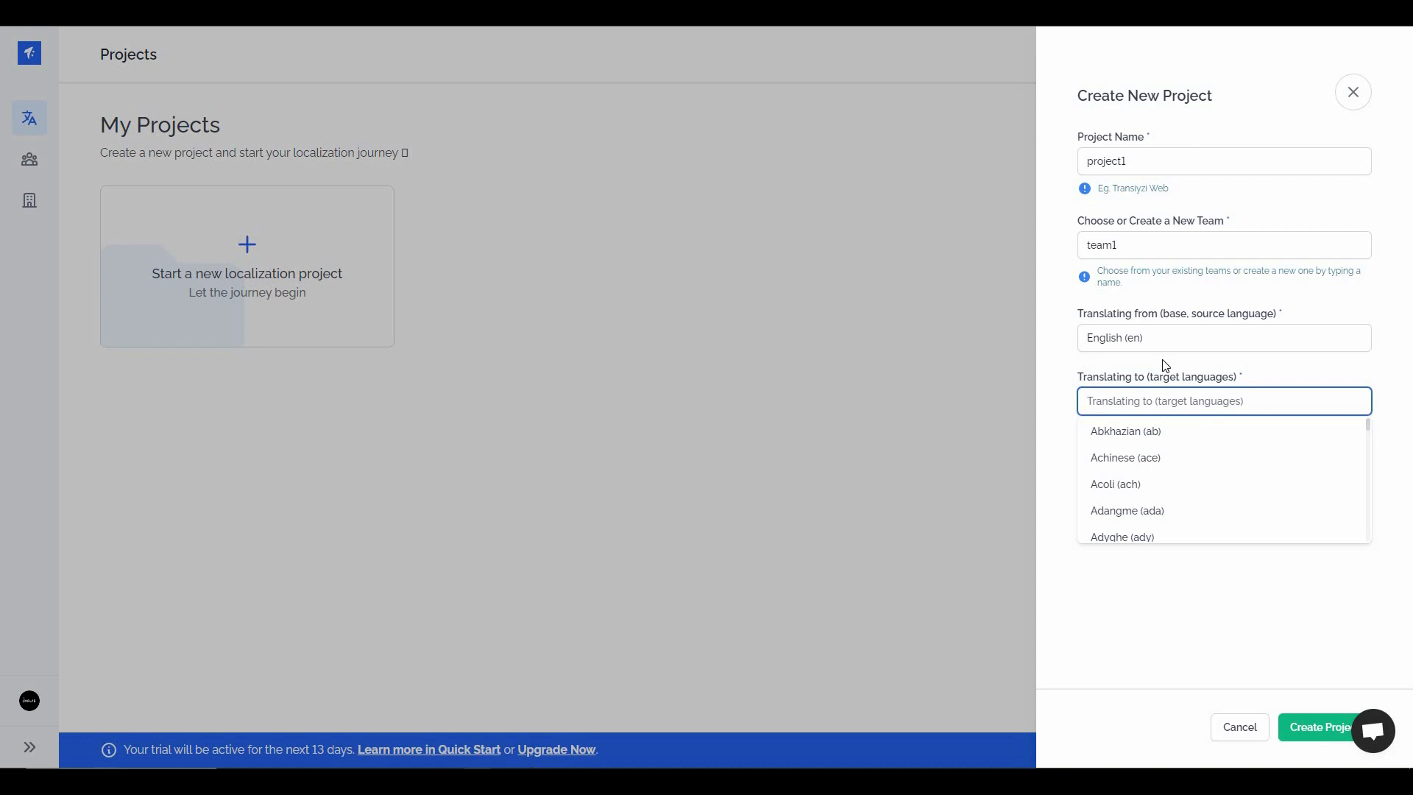
click(1168, 341)
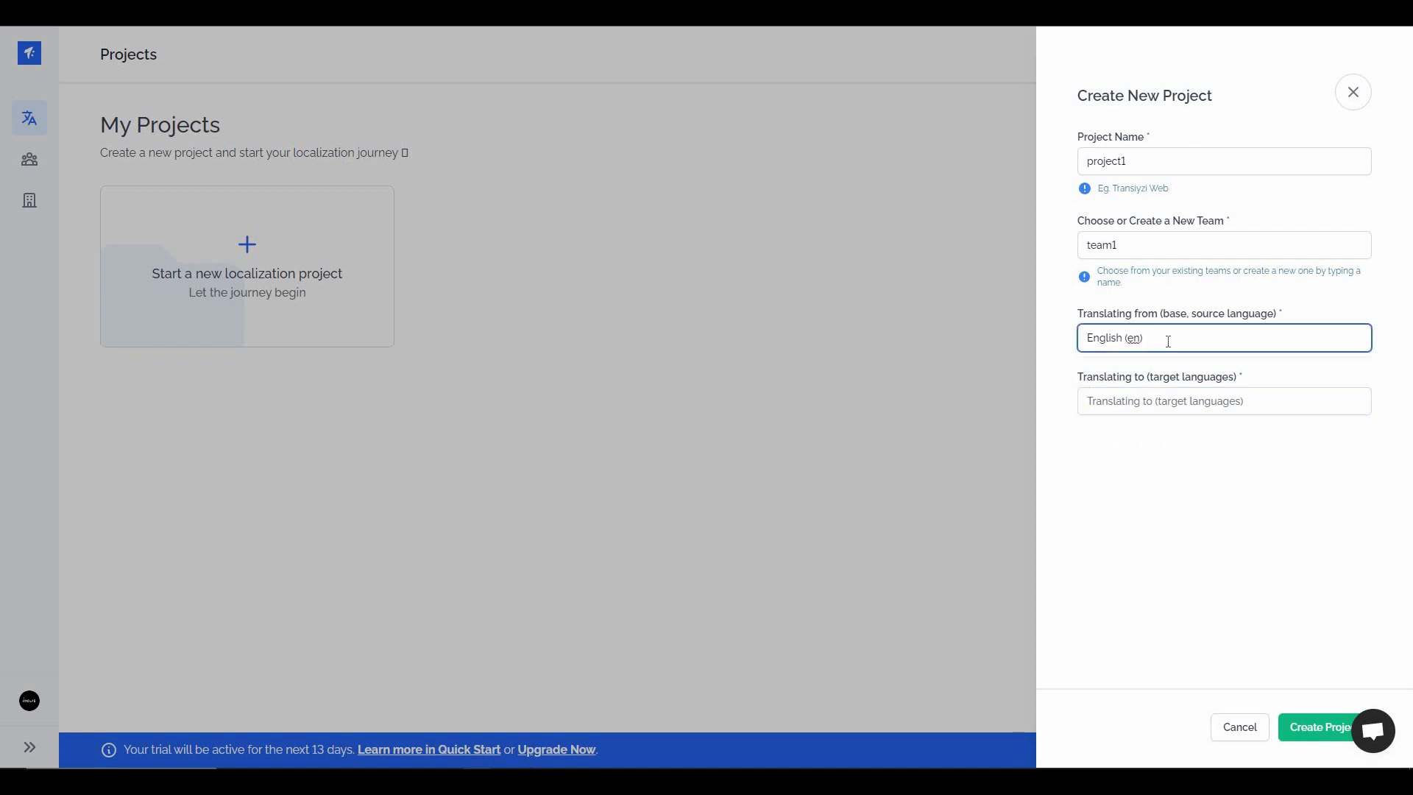
Add Spanish (es) as a target language for the new project.
click(1159, 398)
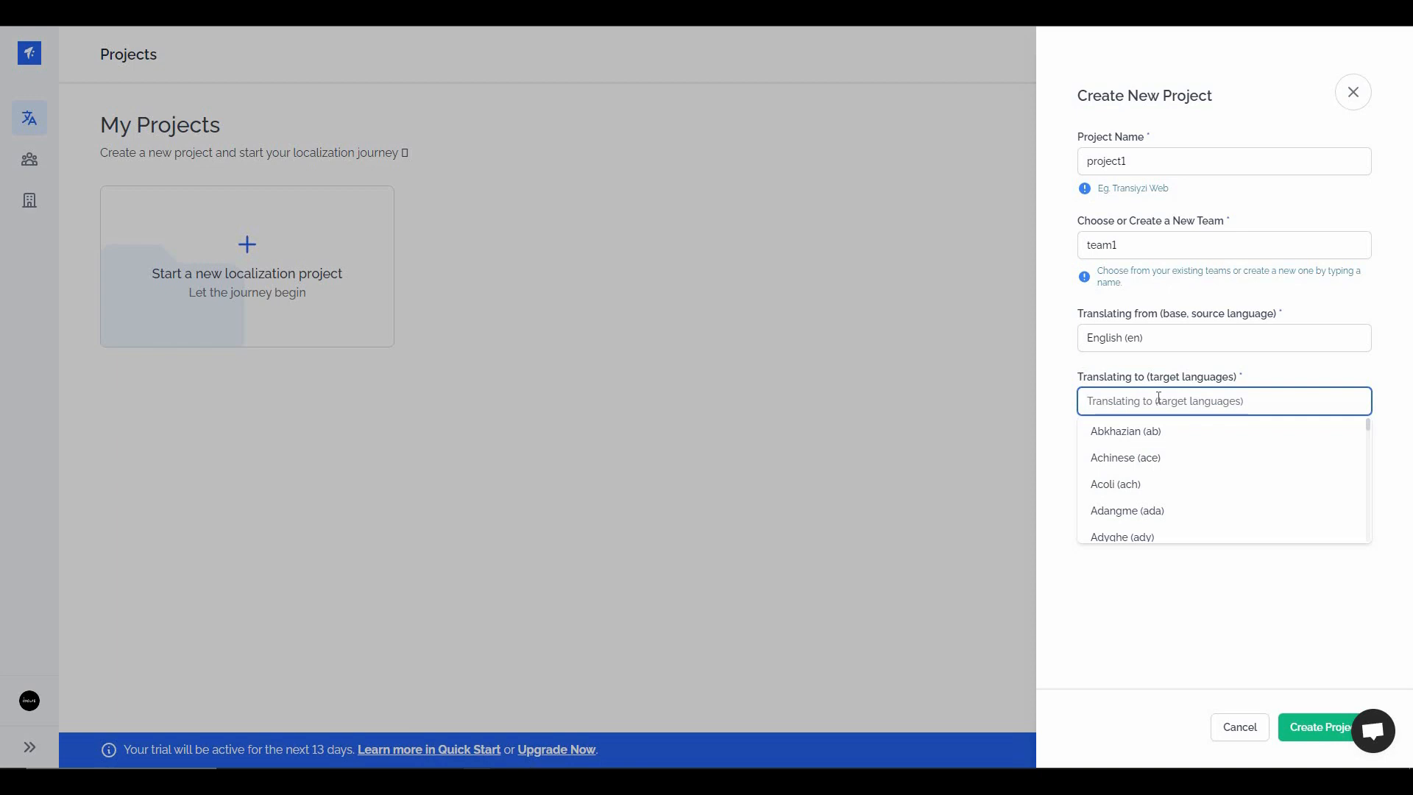
text(spani)
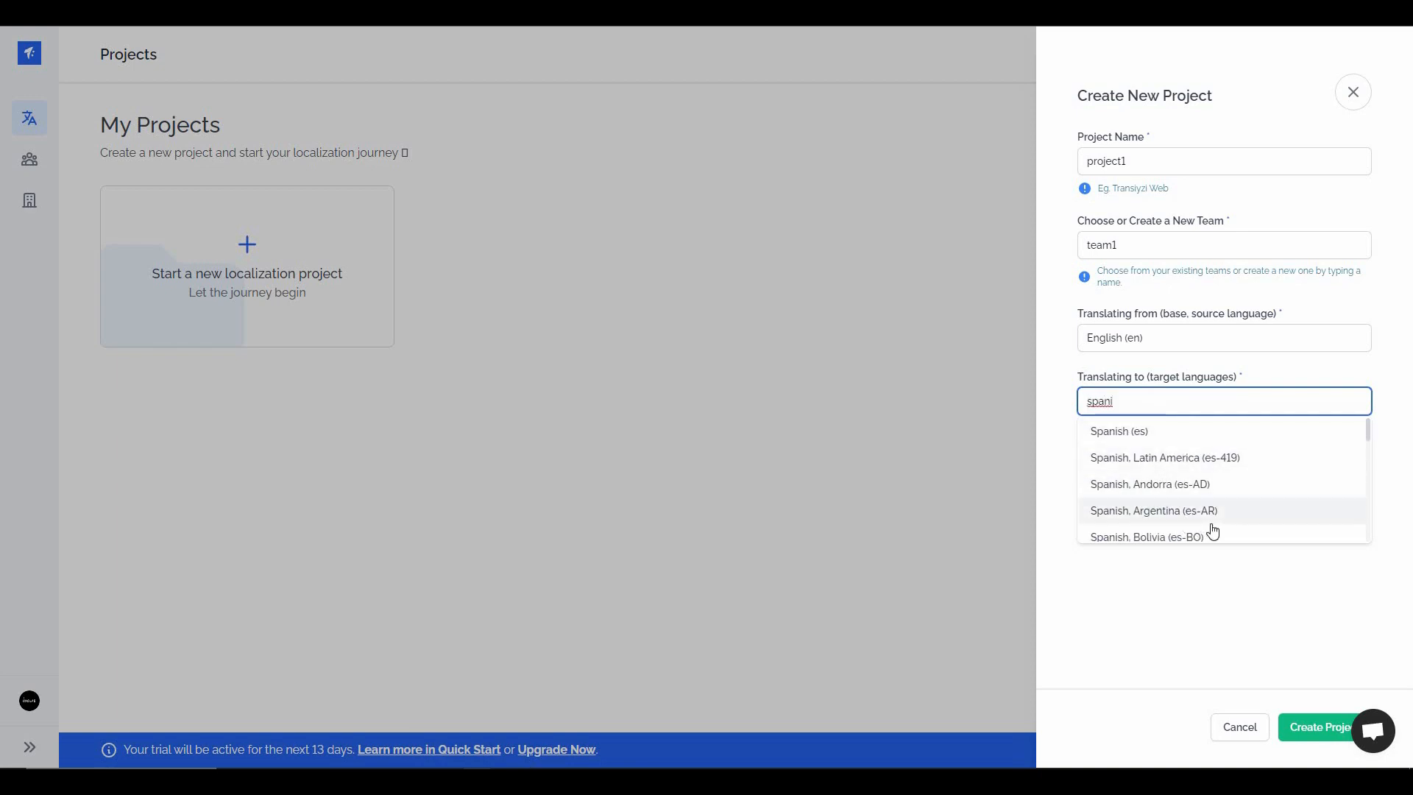
scroll(1199, 508, down, 4)
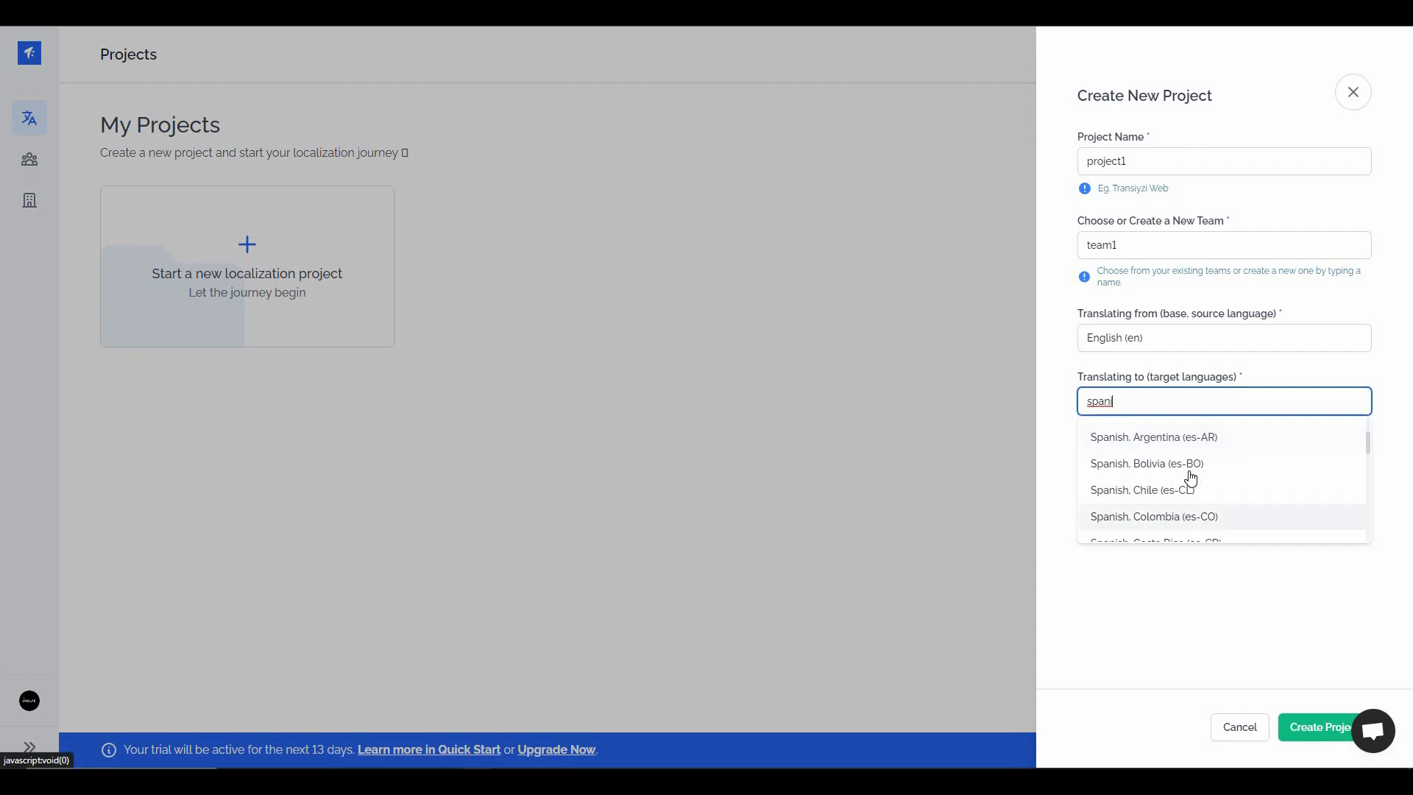
scroll(1154, 448, up, 4)
click(1153, 436)
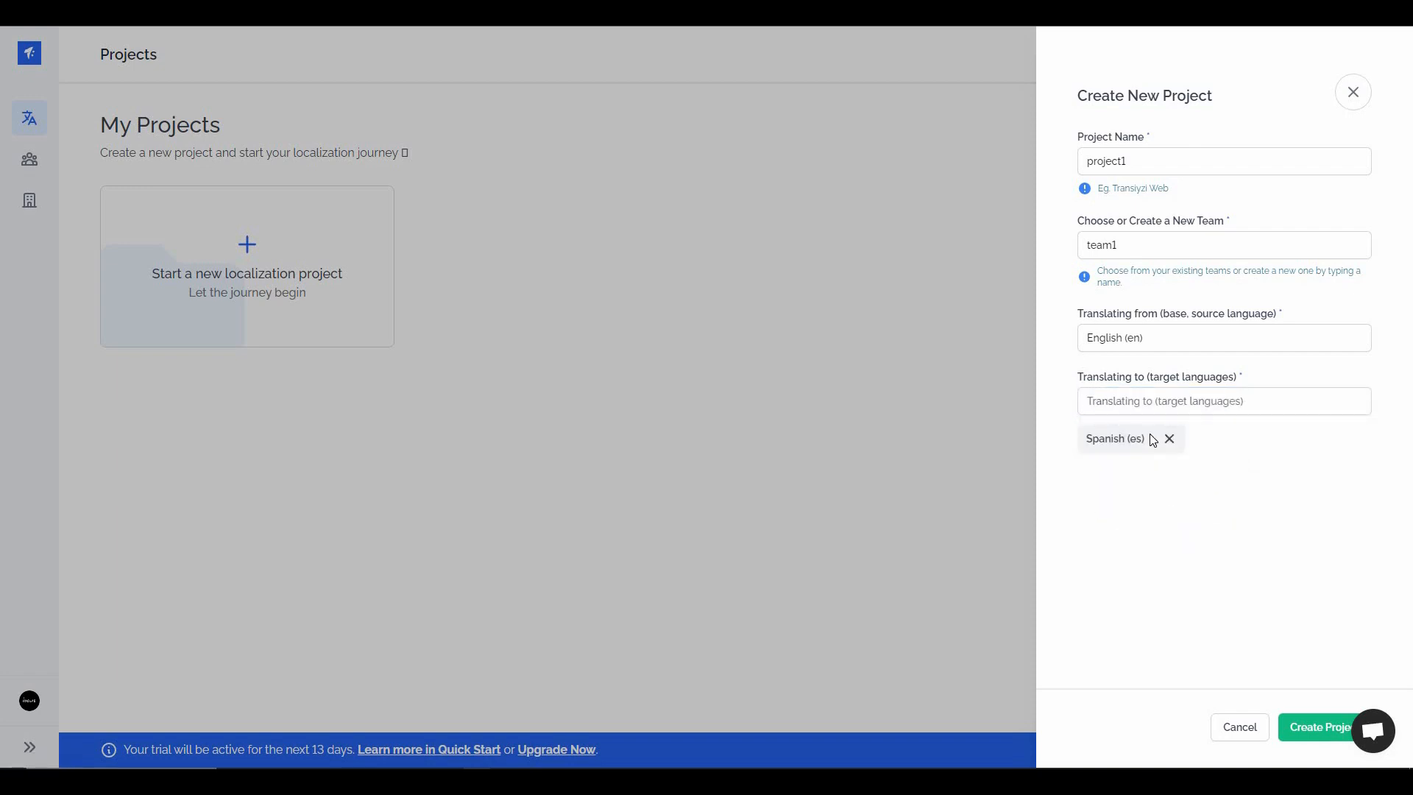
Add Turkish (tr) and Chinese (zh) as further target languages and create the project.
click(1158, 401)
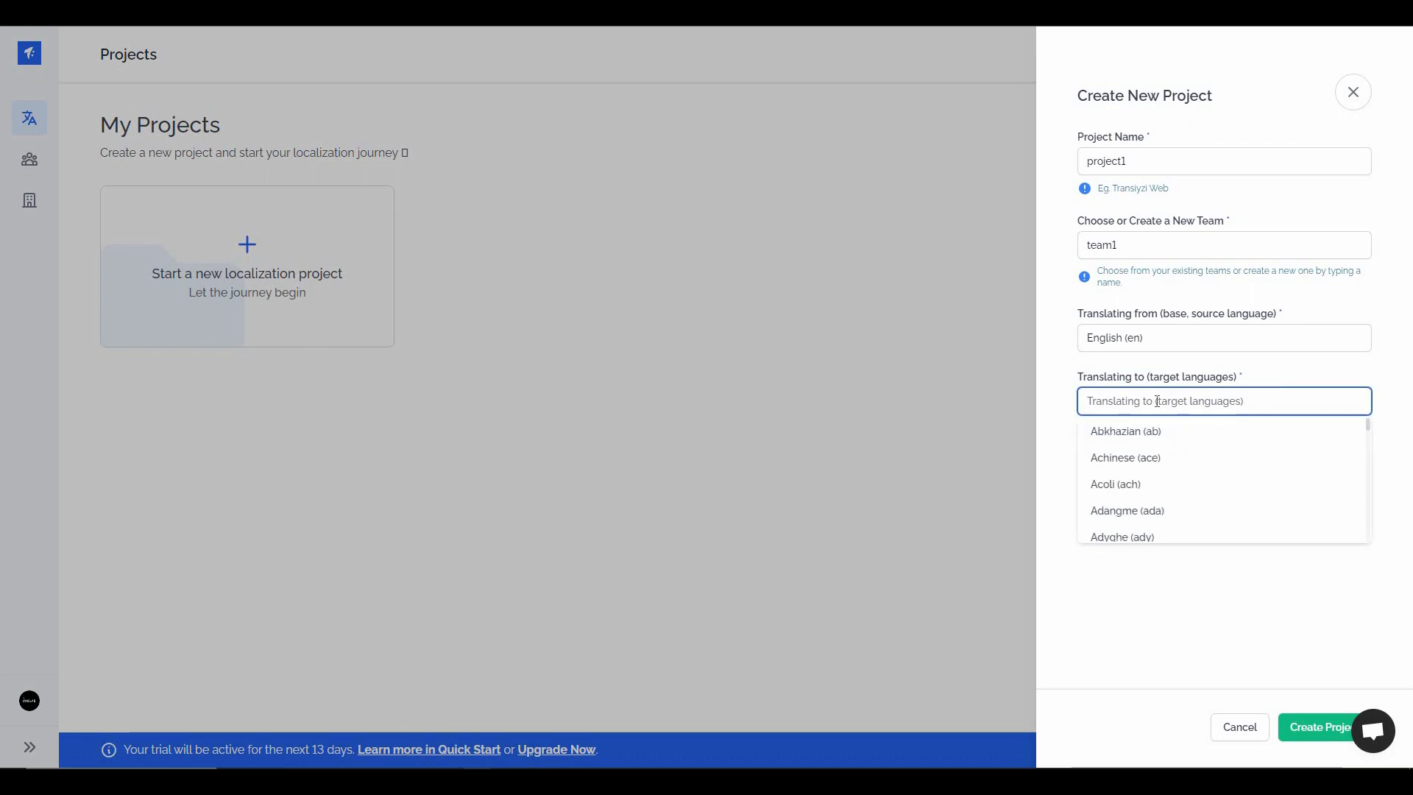
text(chin)
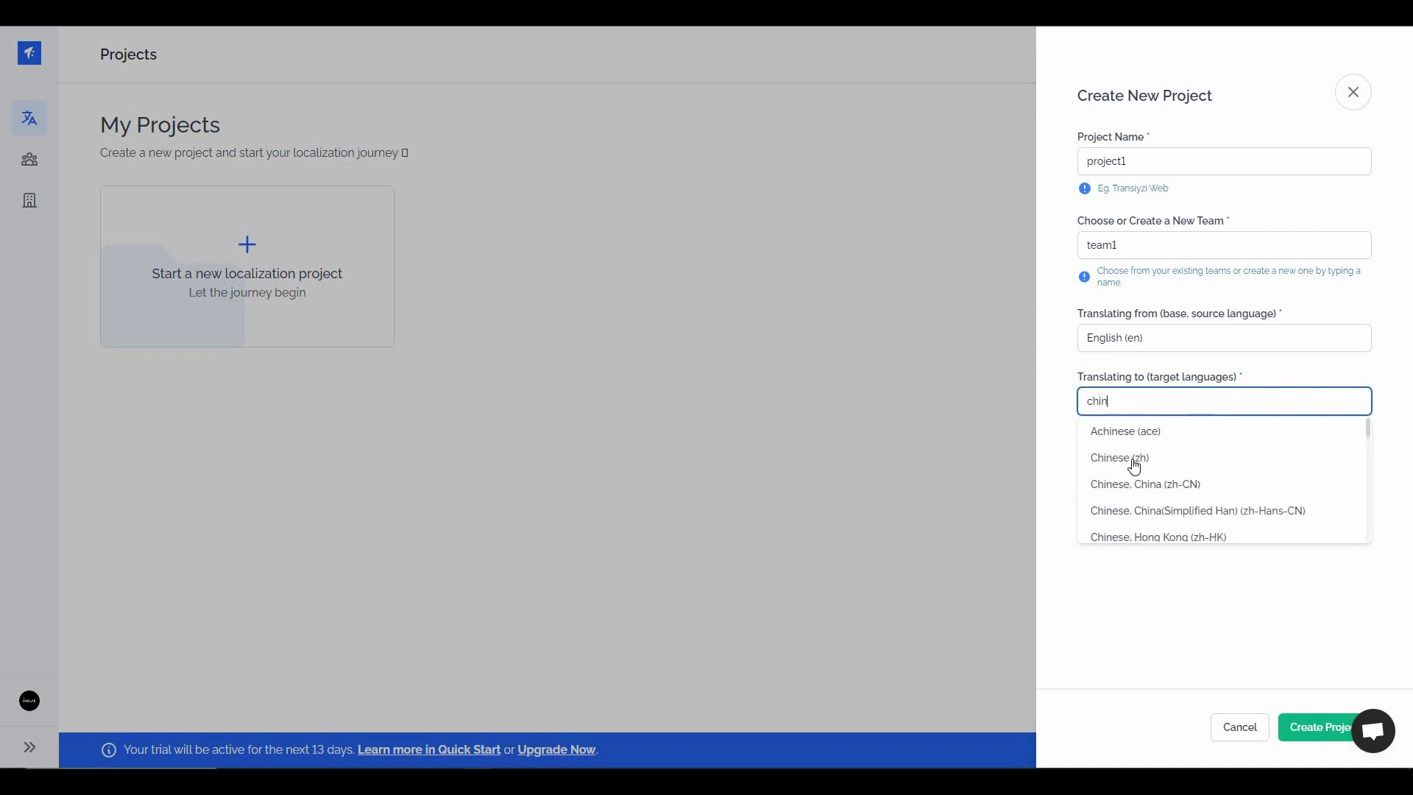
click(1135, 461)
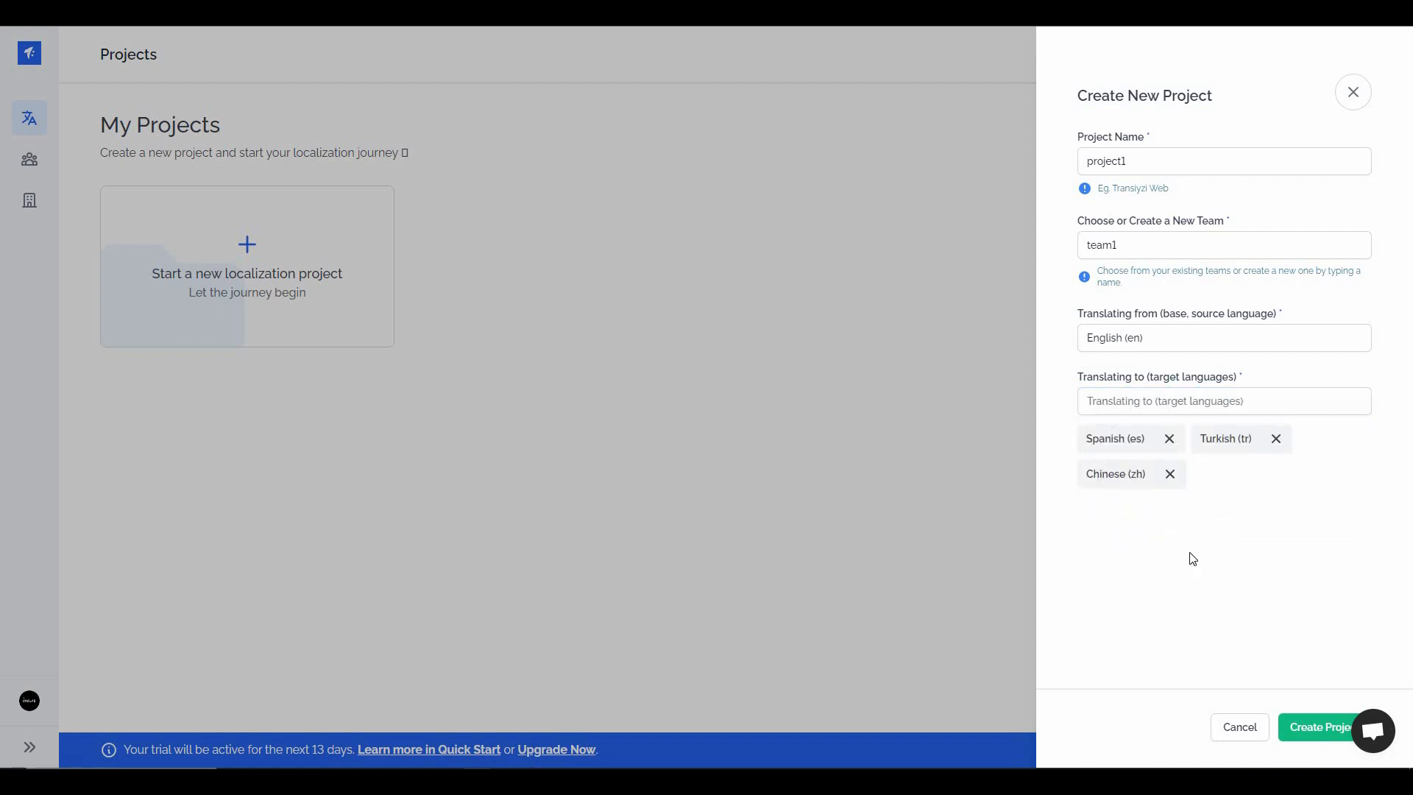
click(1308, 742)
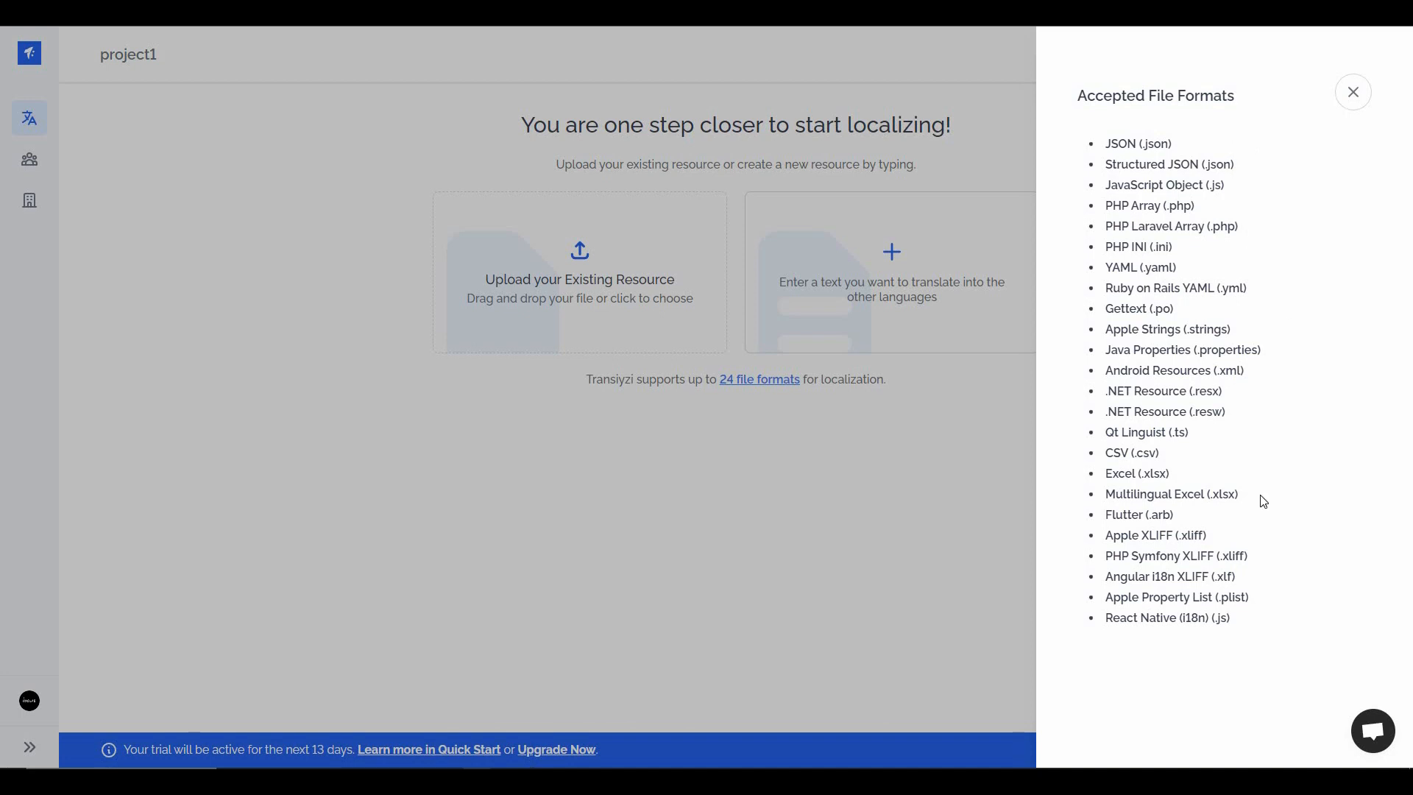
Close the accepted file formats and save a source key named English with the pasted paragraph about eagles, leaving it unassigned to any file.
click(1032, 438)
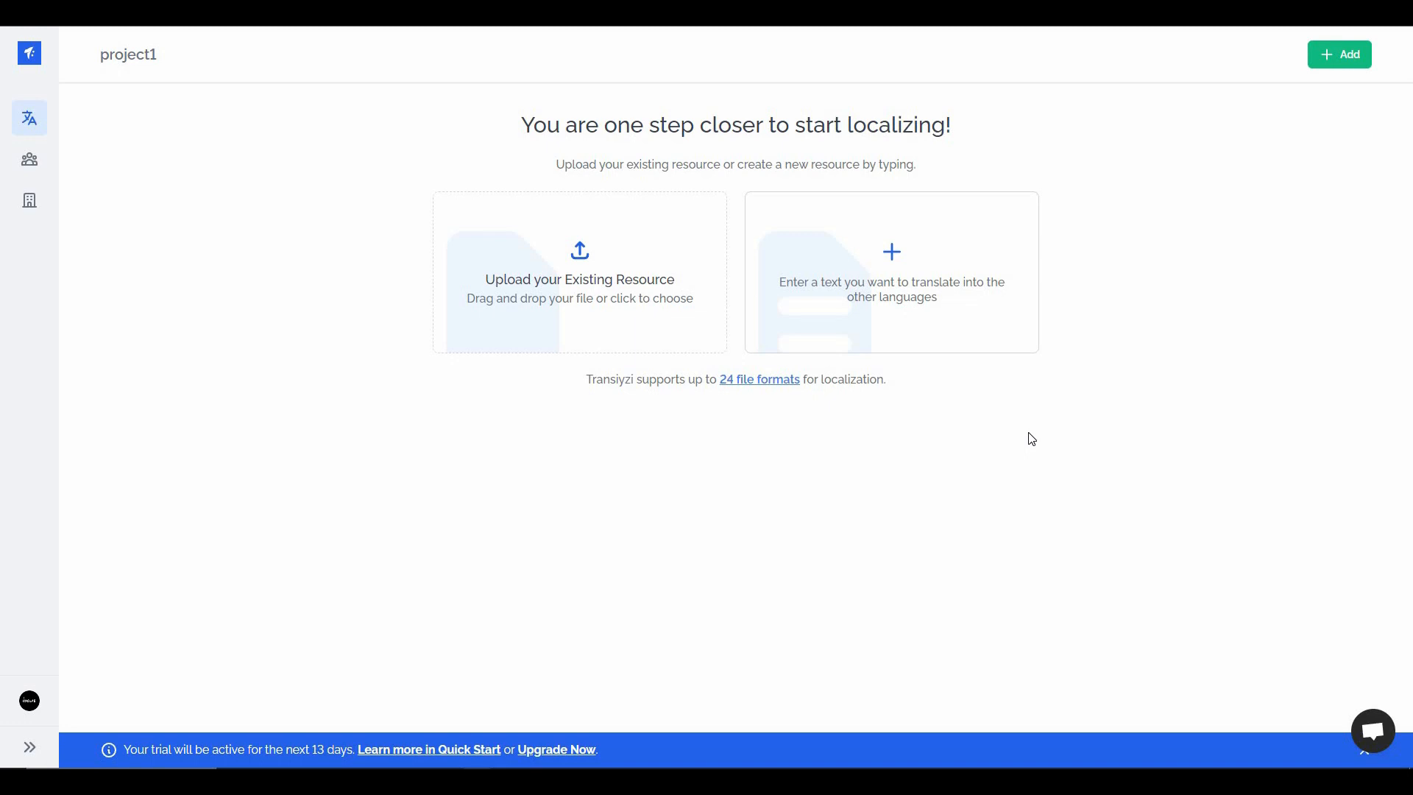
click(905, 256)
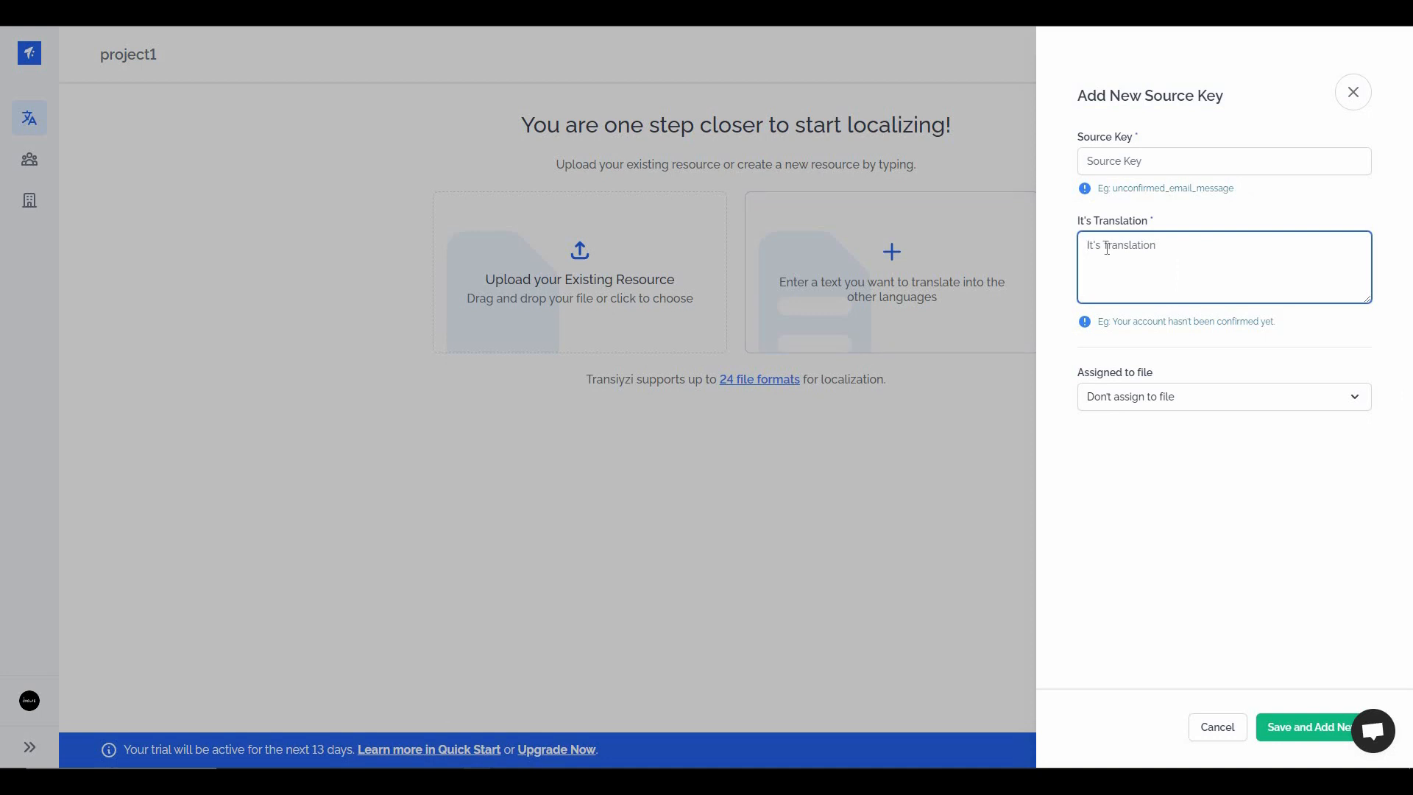
key(ctrl+v)
scroll(1178, 272, up, 2)
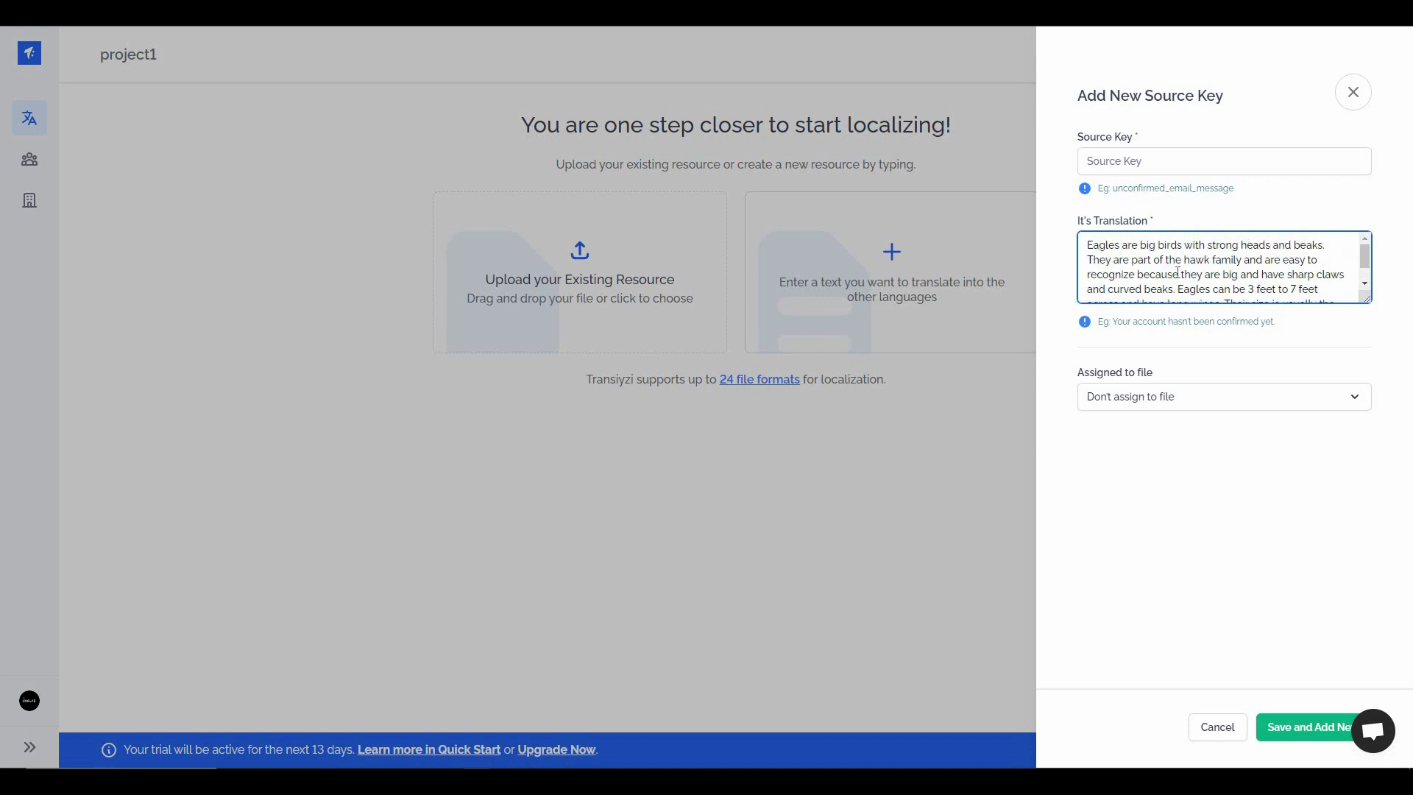
click(1150, 160)
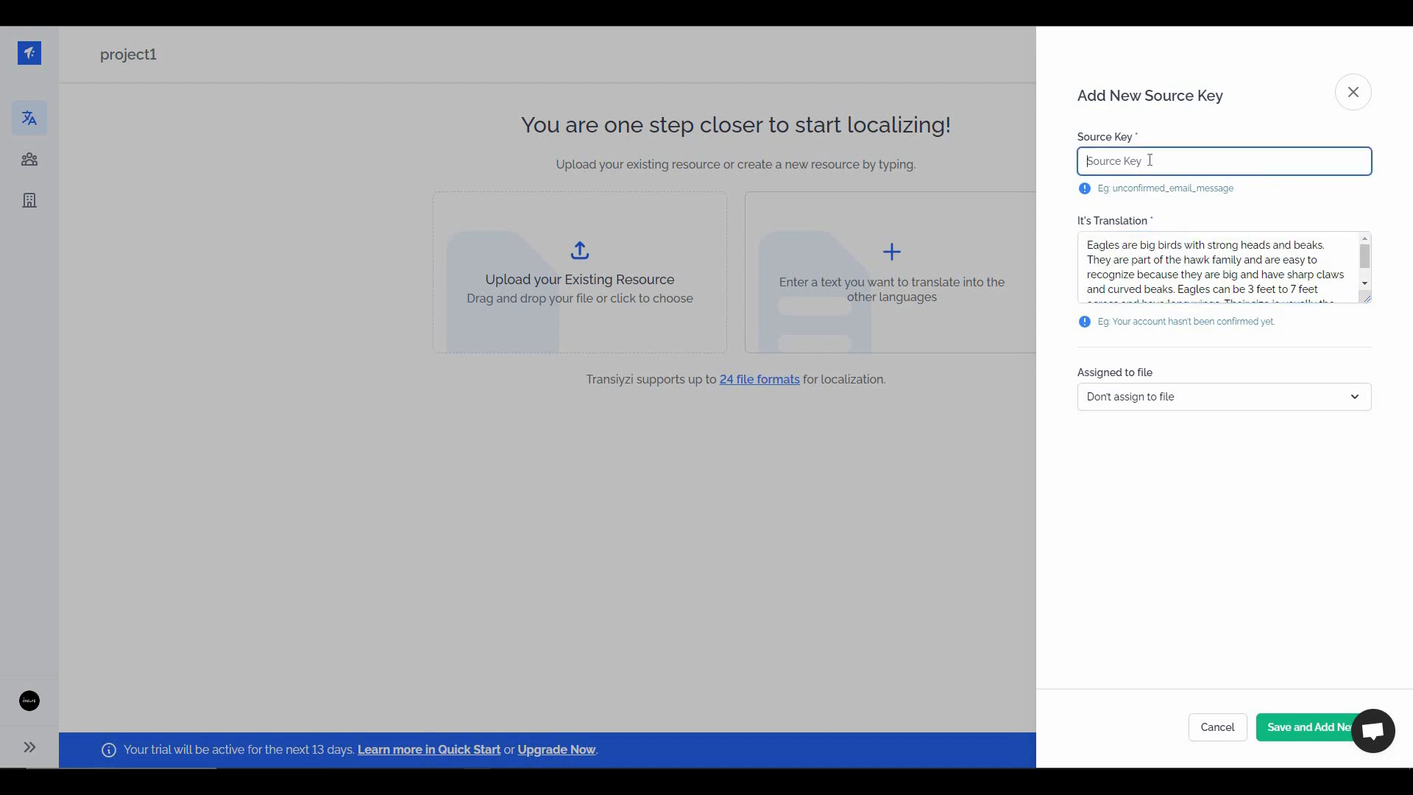
text(English)
click(1194, 408)
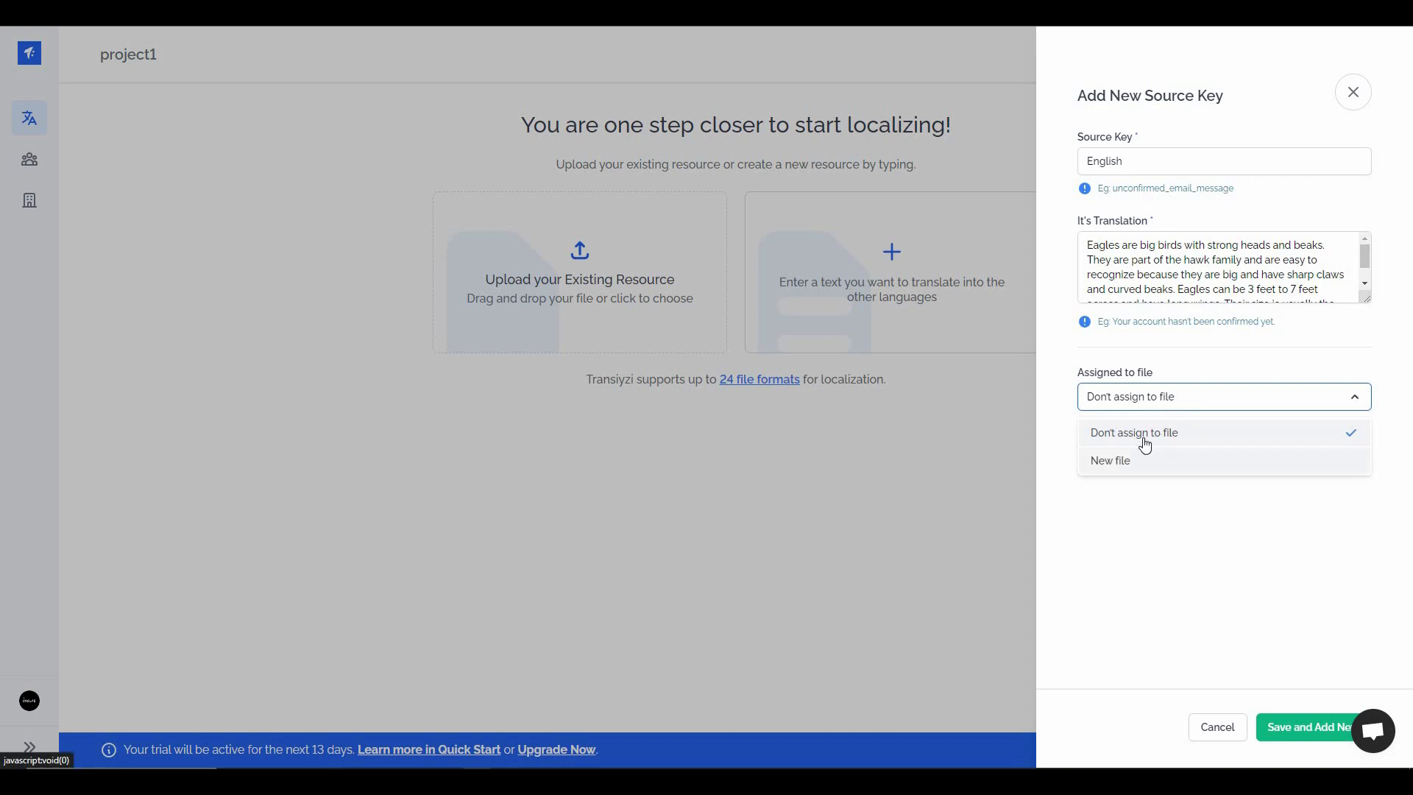
click(1259, 538)
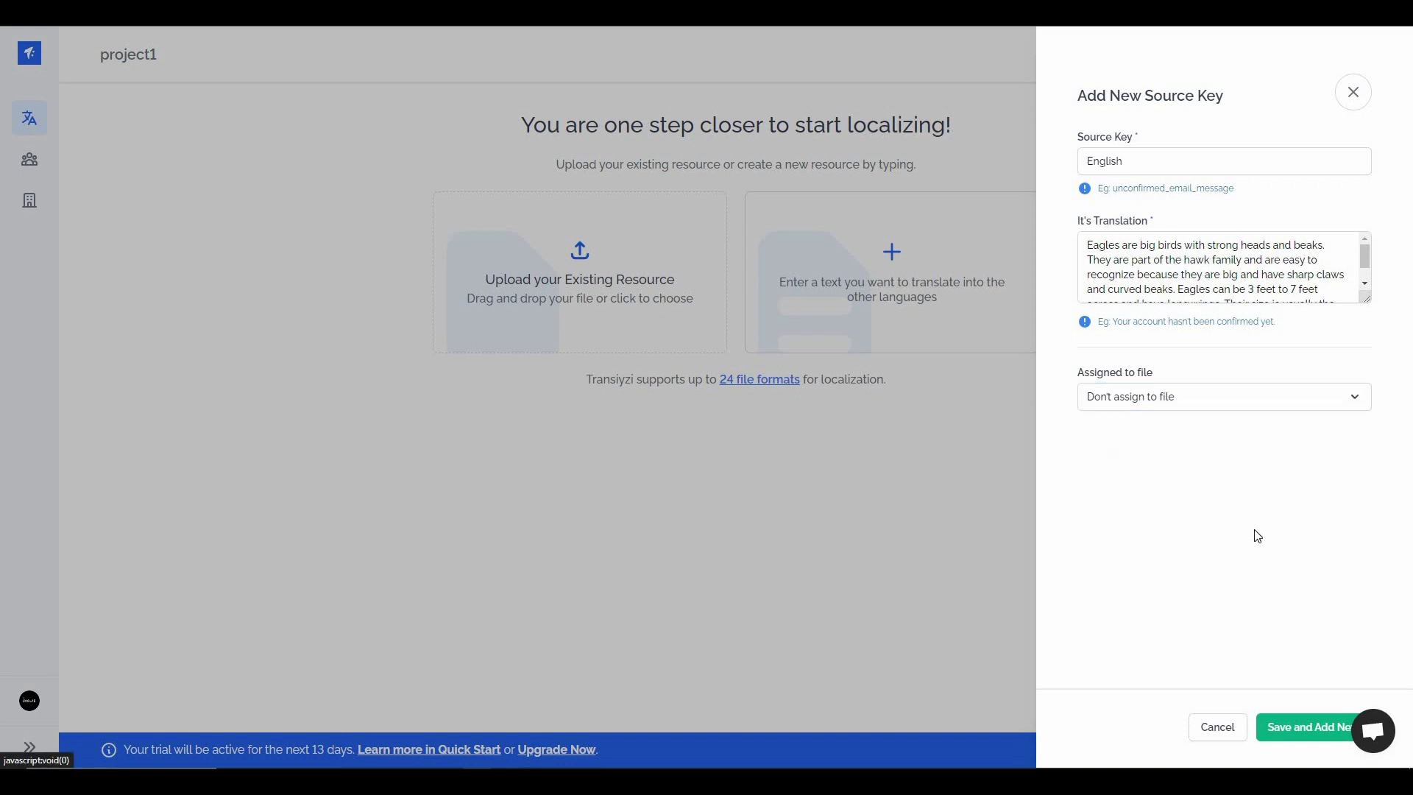
click(1302, 738)
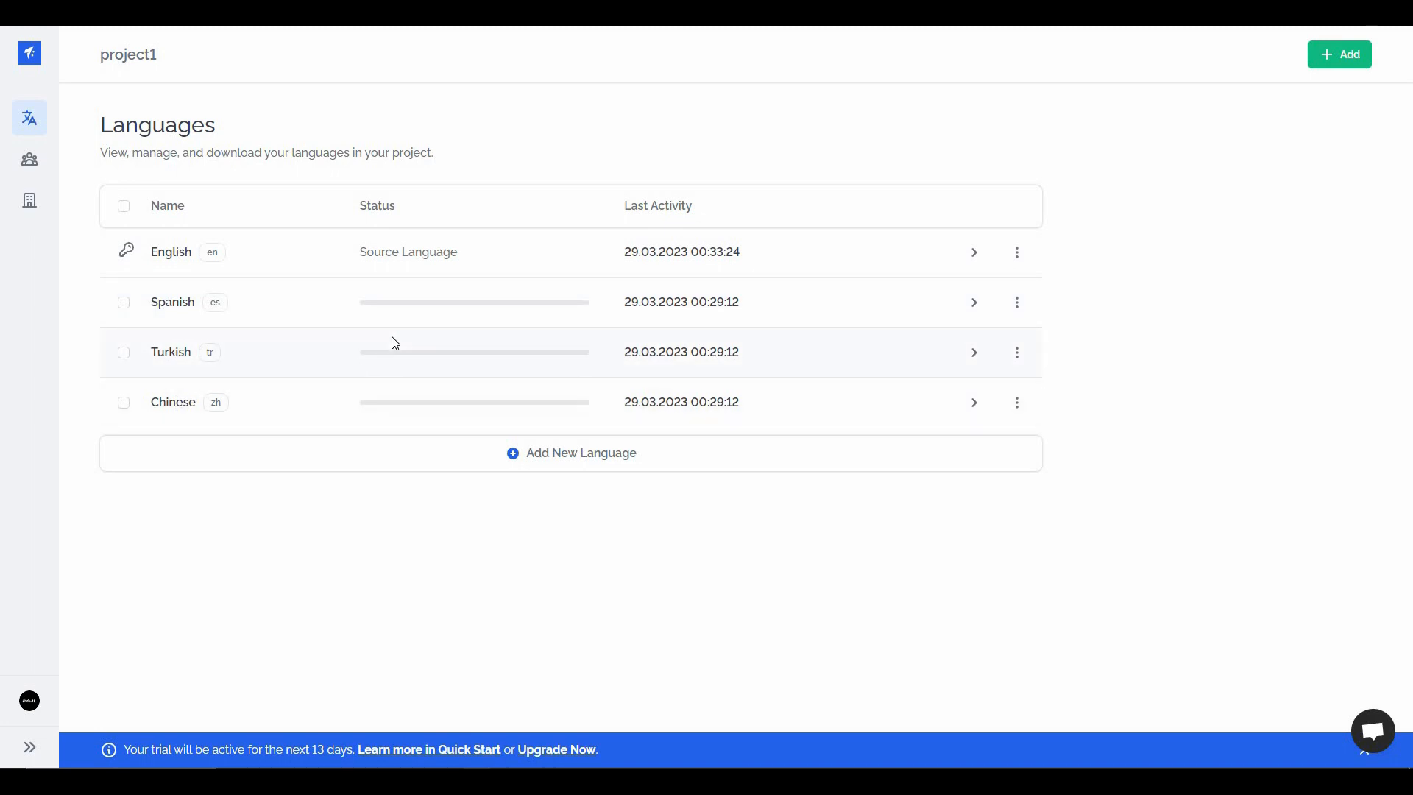
List all source strings of the English language and open the eagle paragraph for editing.
click(1019, 256)
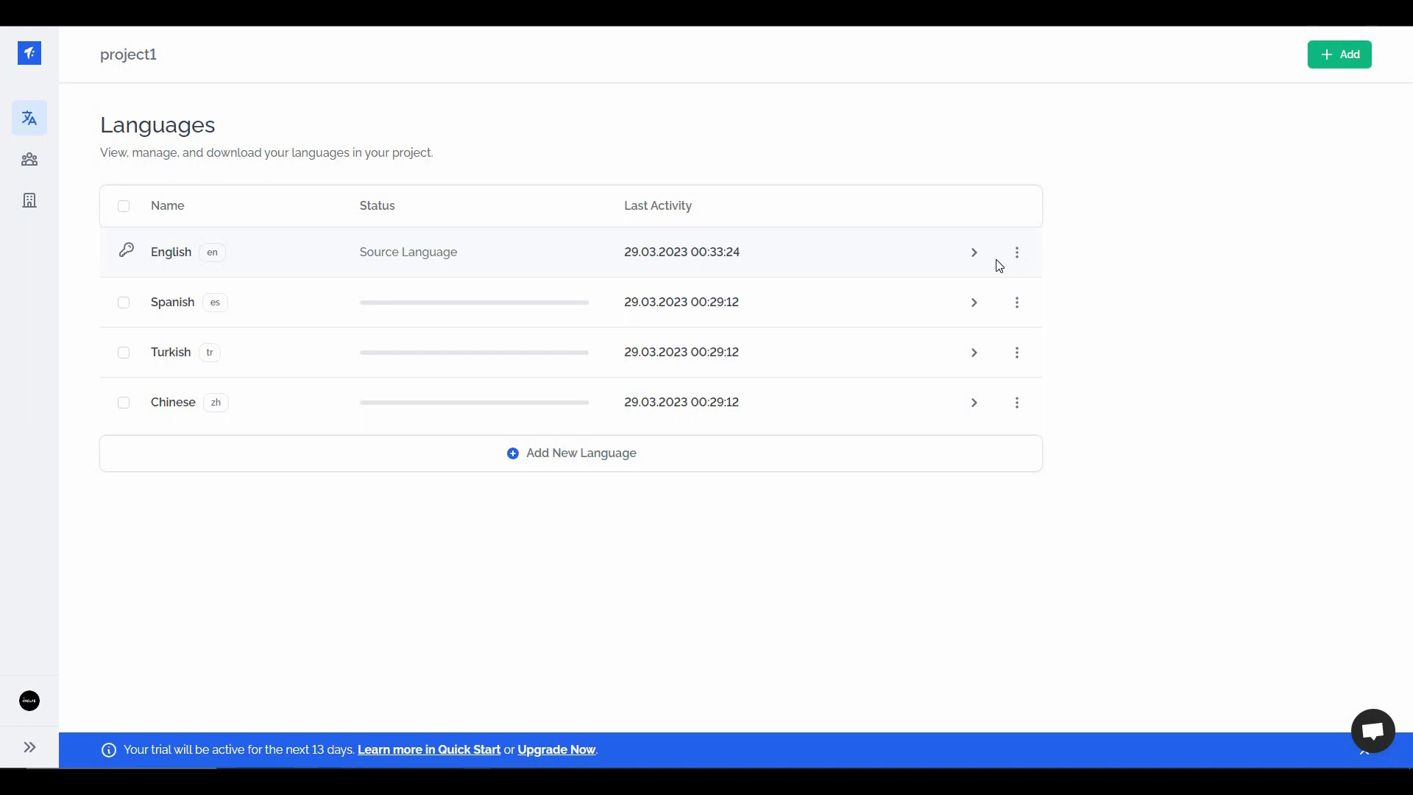
click(937, 287)
click(348, 109)
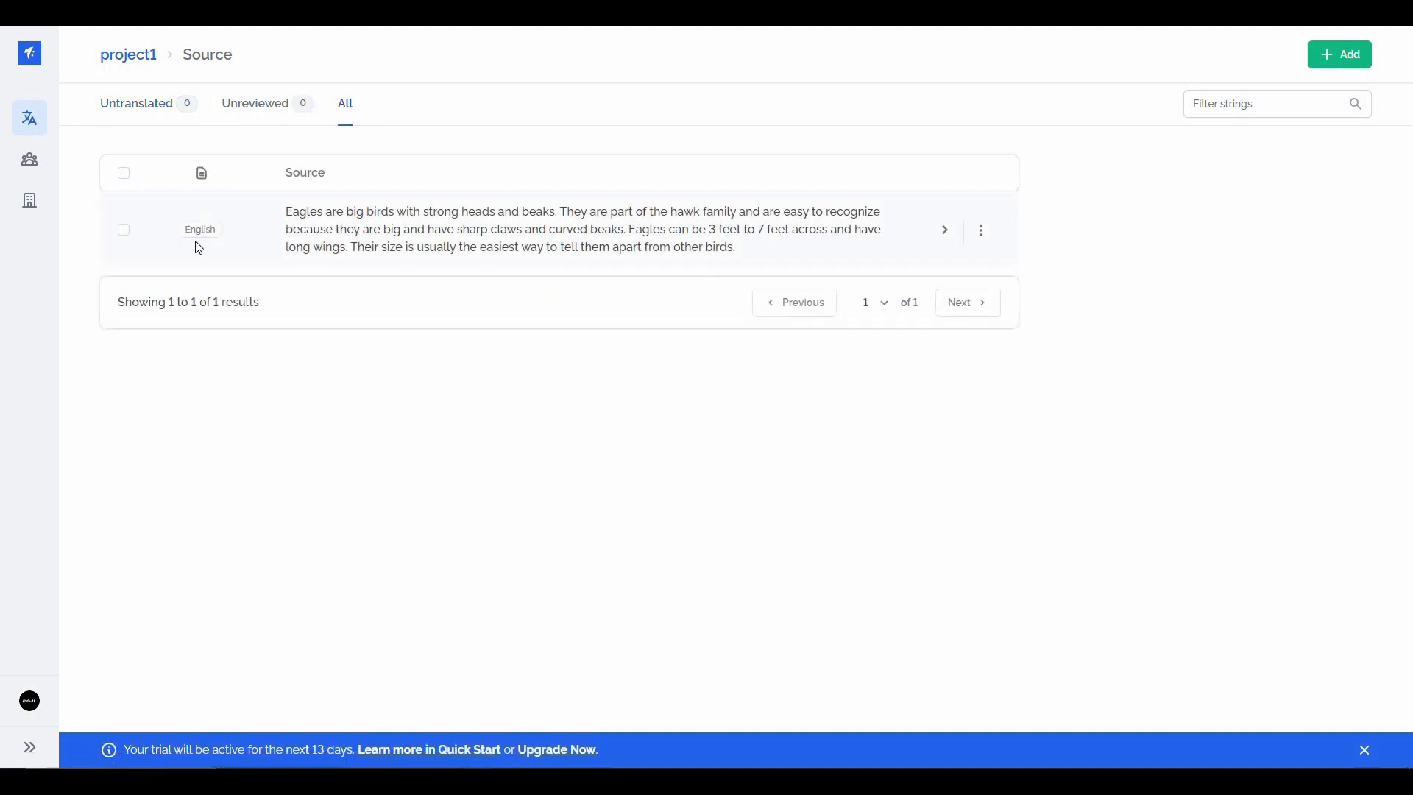
click(982, 234)
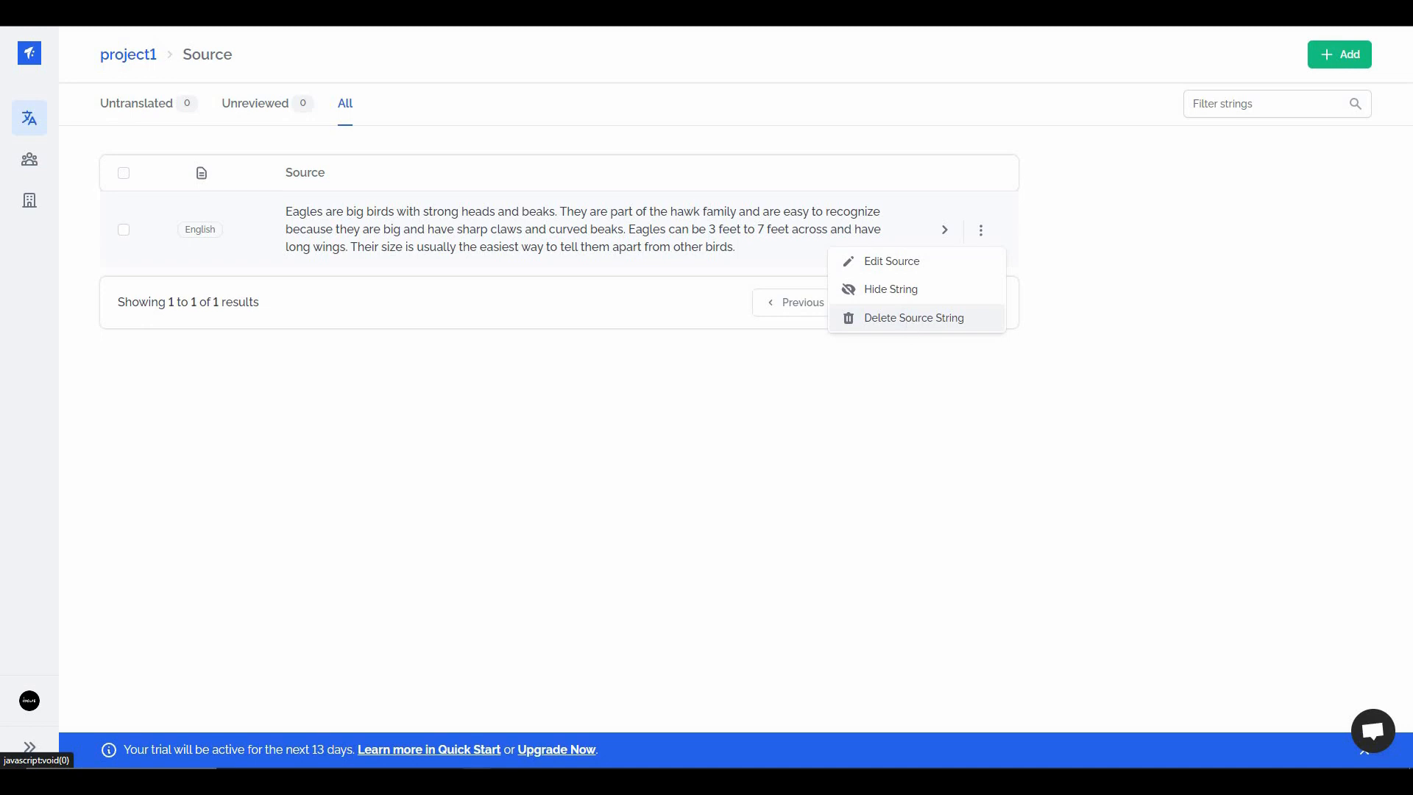
click(925, 269)
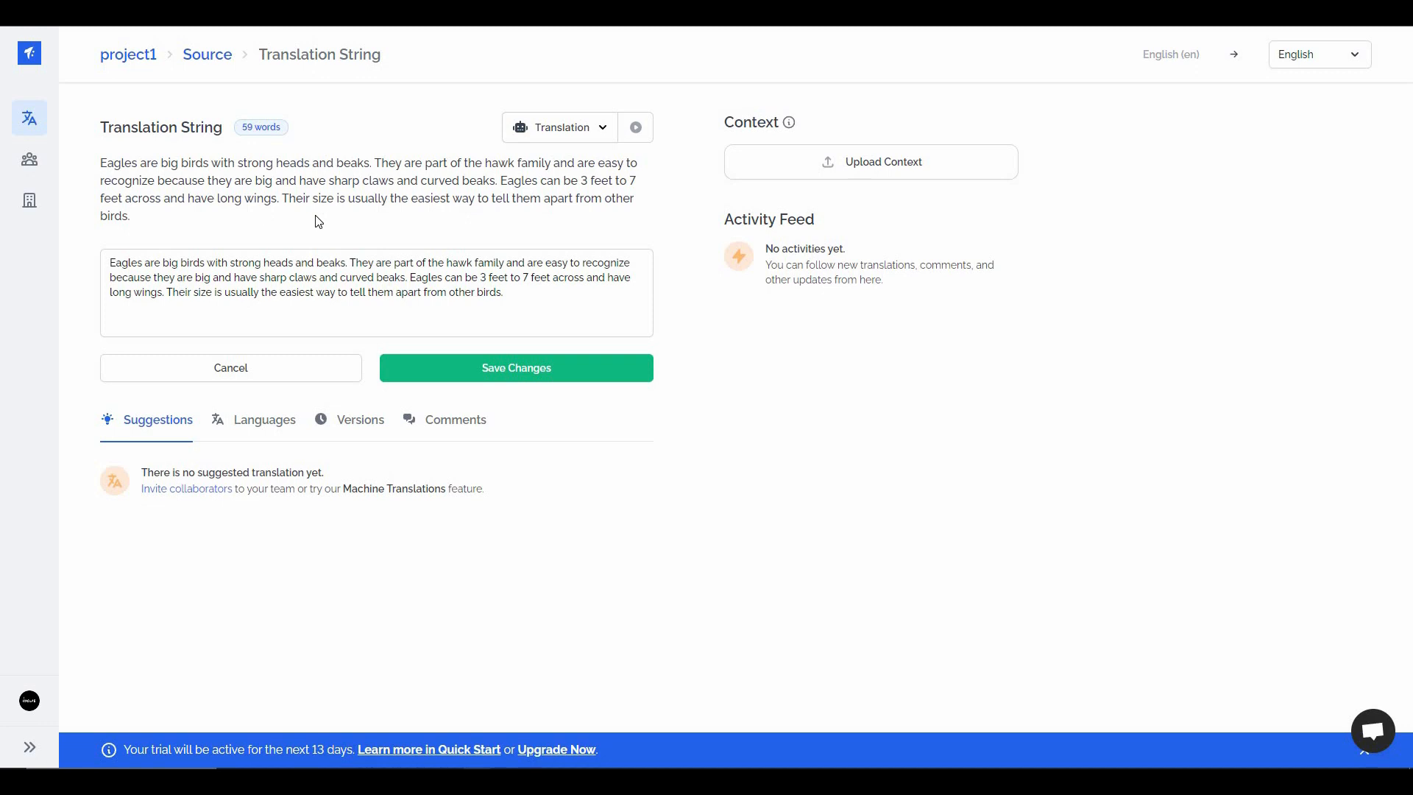
Generate a machine translation suggestion for the English string with OpenAI GPT-3.
click(576, 140)
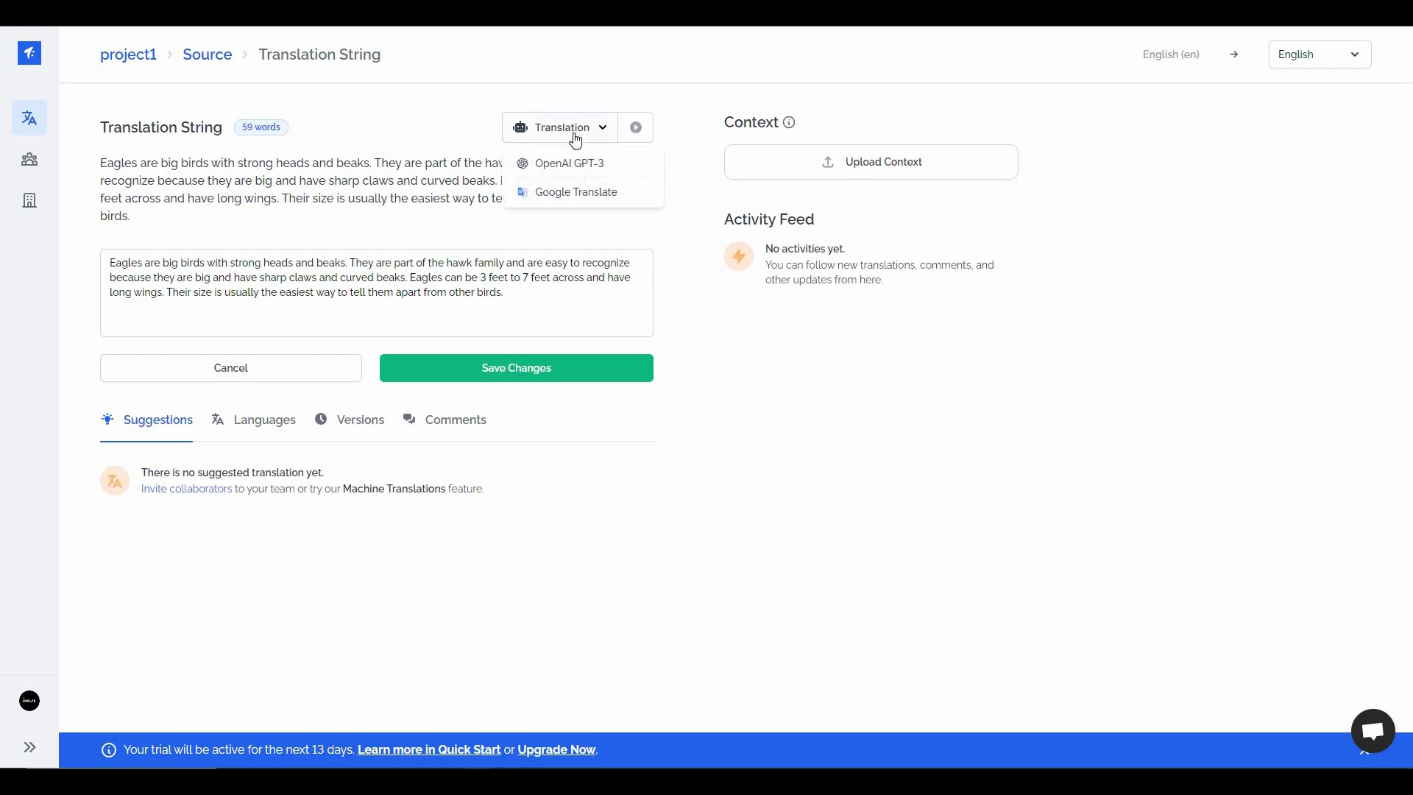
click(604, 171)
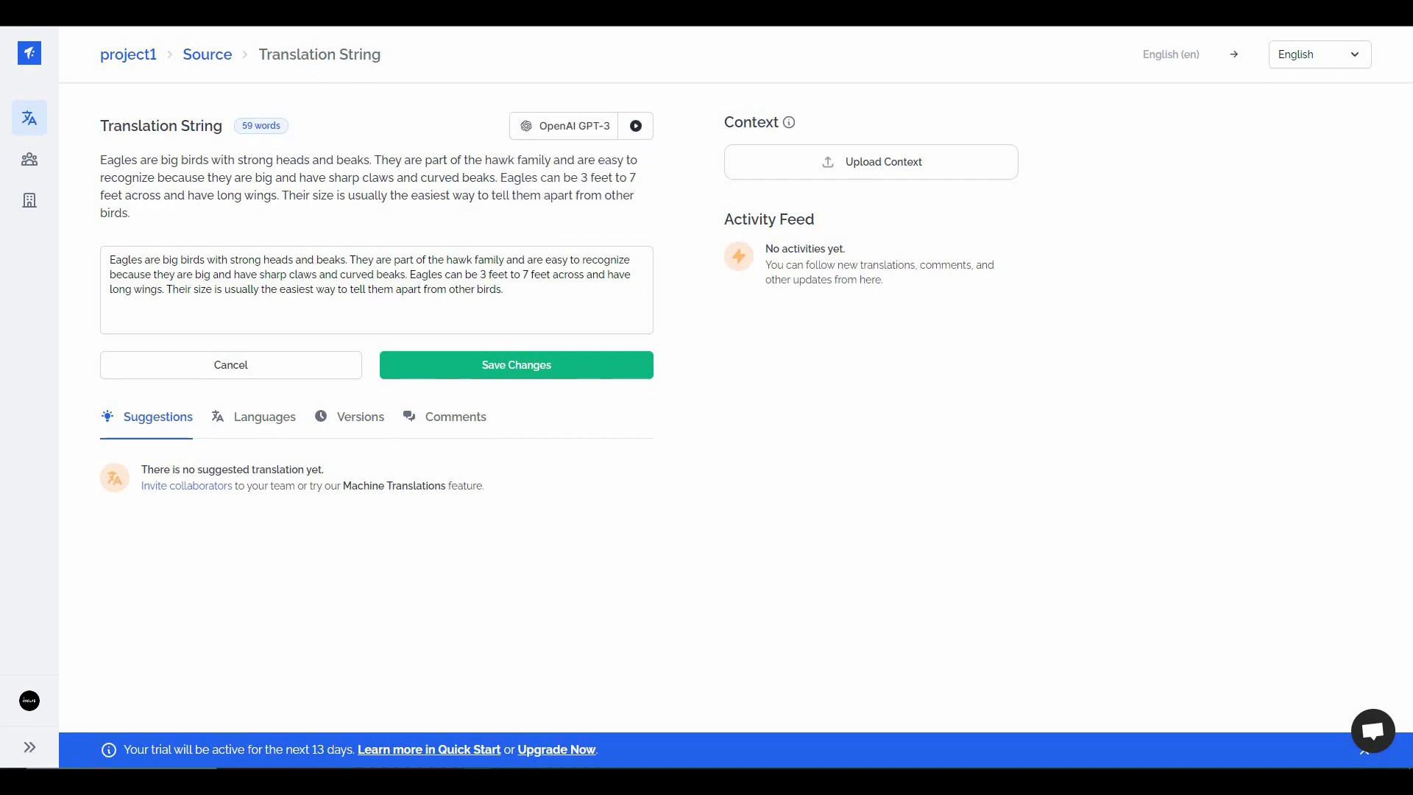
click(636, 126)
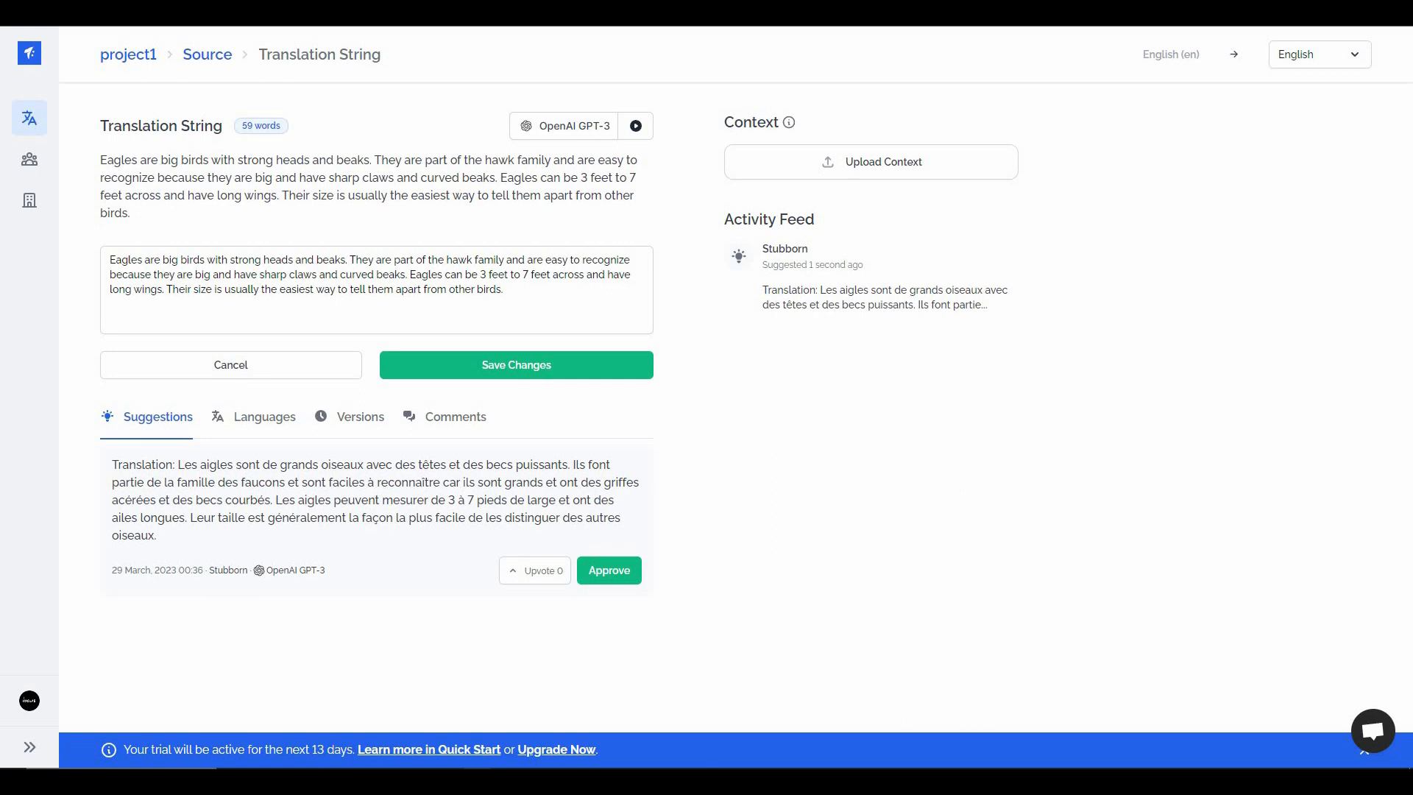
Switch the string's target language to Chinese and generate a translation suggestion with OpenAI GPT-3.
click(1325, 59)
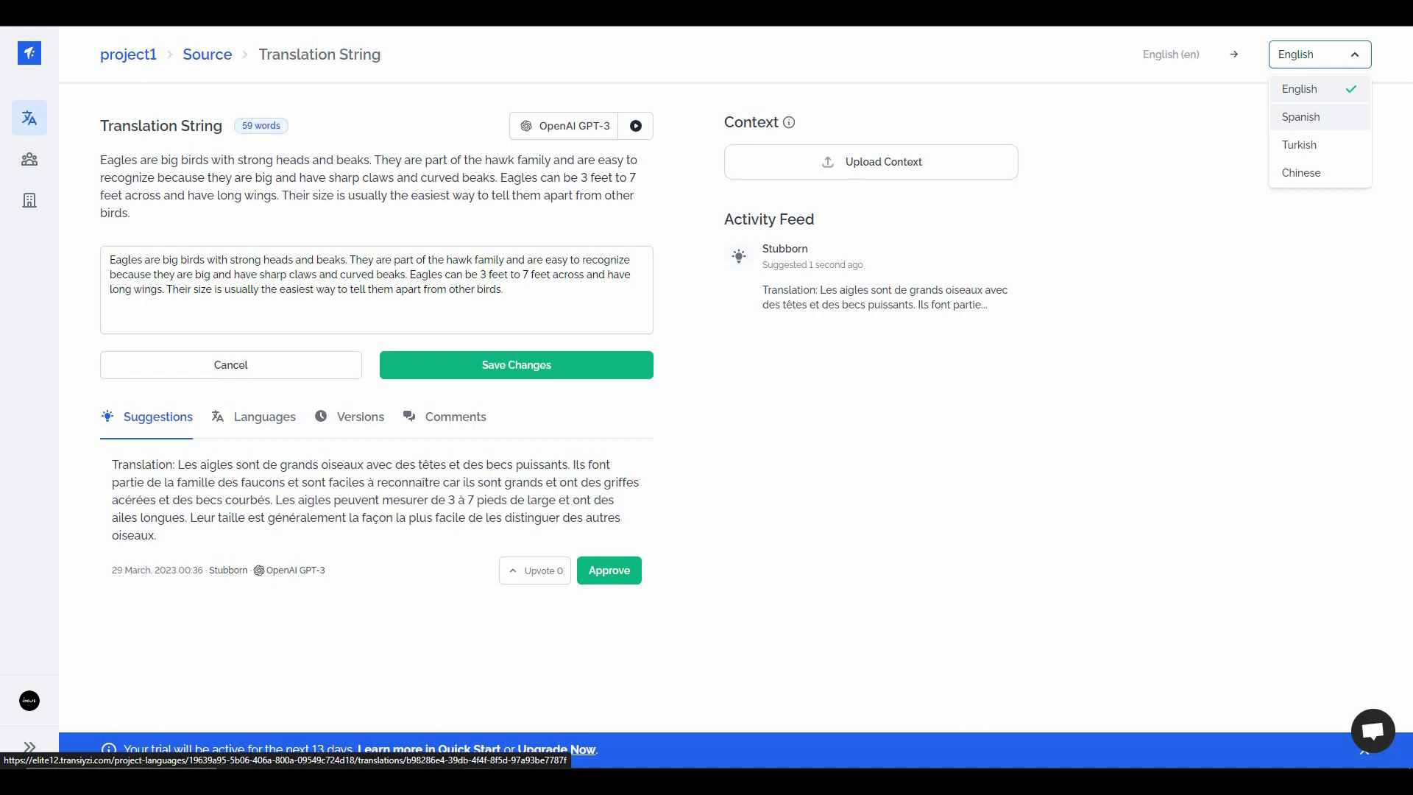
click(1315, 176)
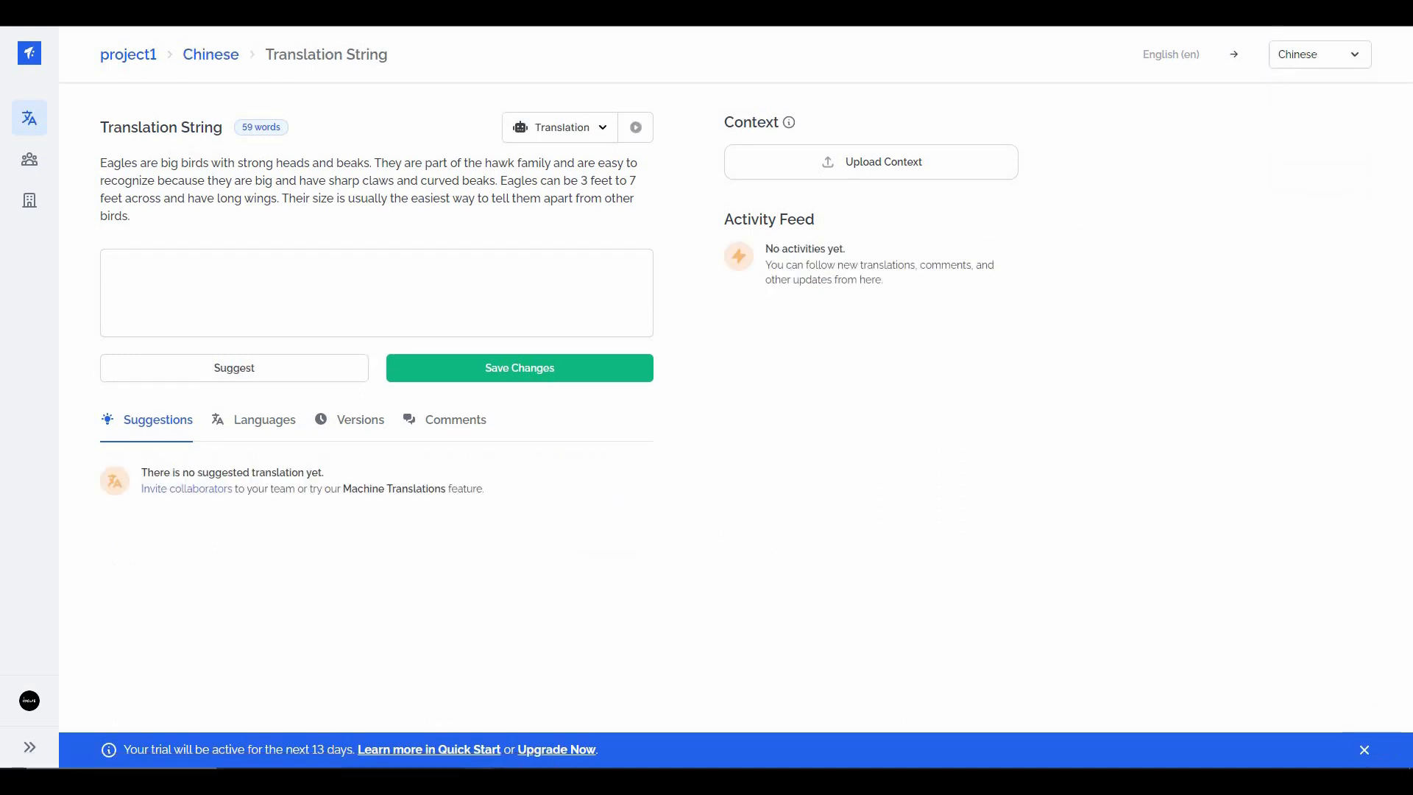
click(586, 129)
click(651, 156)
click(637, 128)
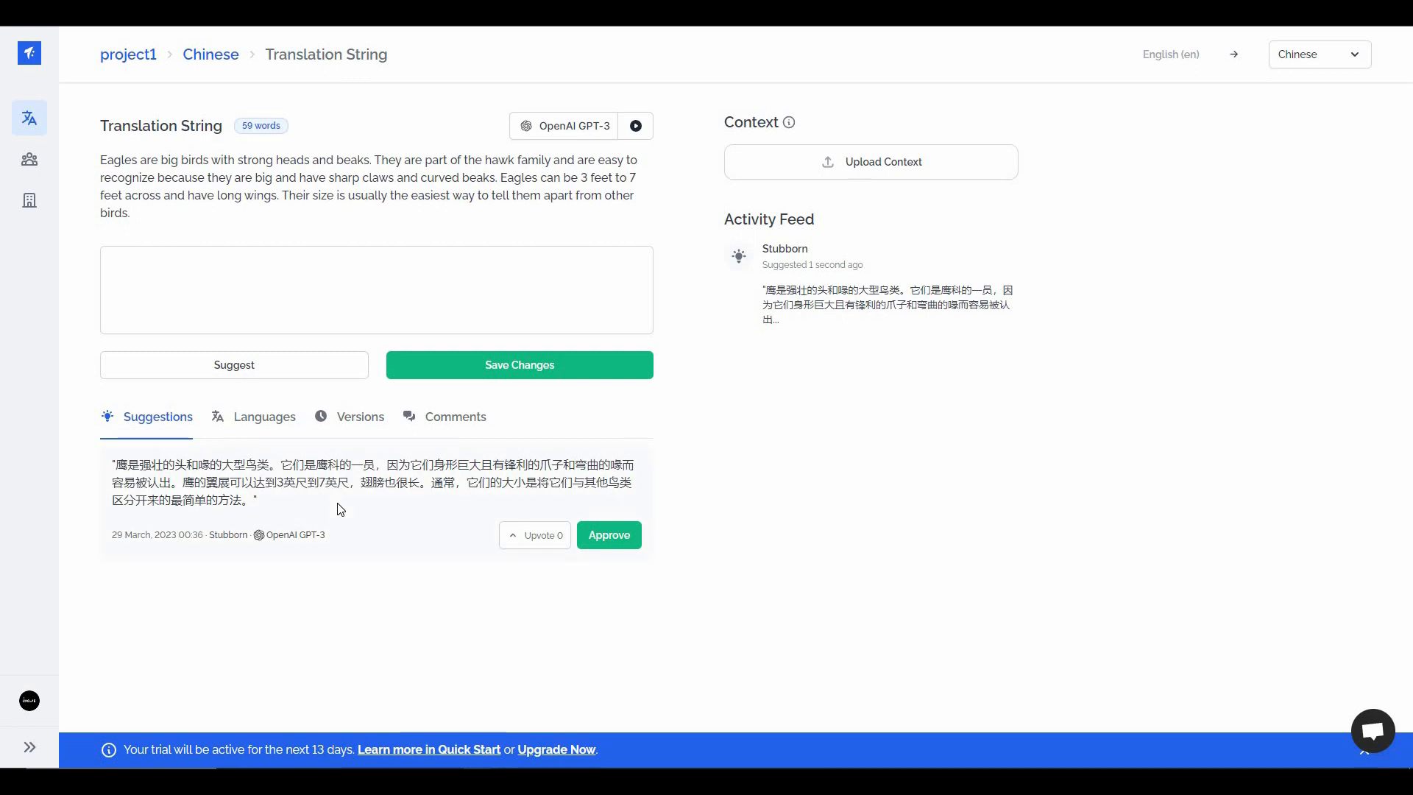
Upvote the suggested Chinese translation and look through the string's other languages, versions and comments.
click(539, 546)
click(248, 419)
click(328, 427)
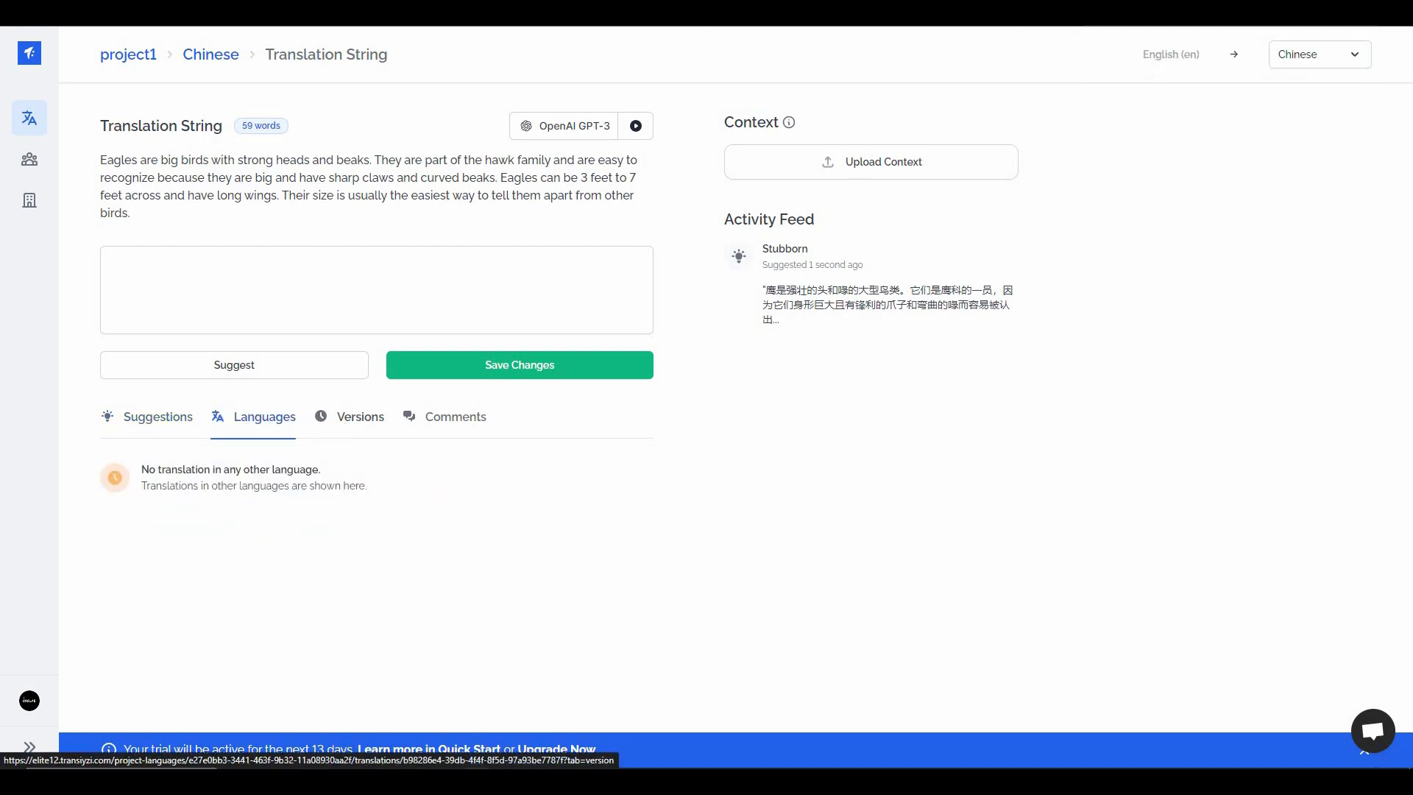
click(446, 422)
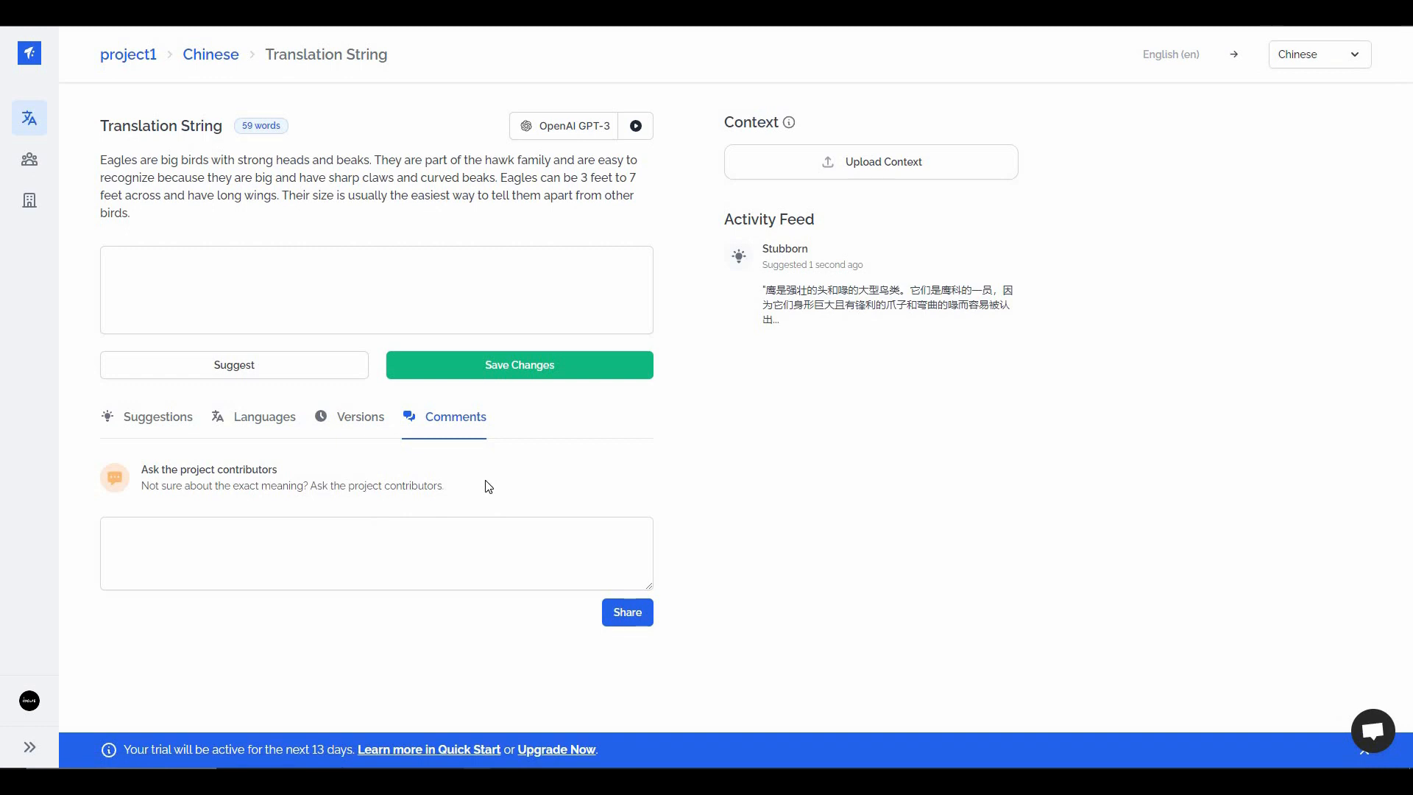
Approve the suggested Chinese translation and display all strings of the Chinese language.
click(151, 419)
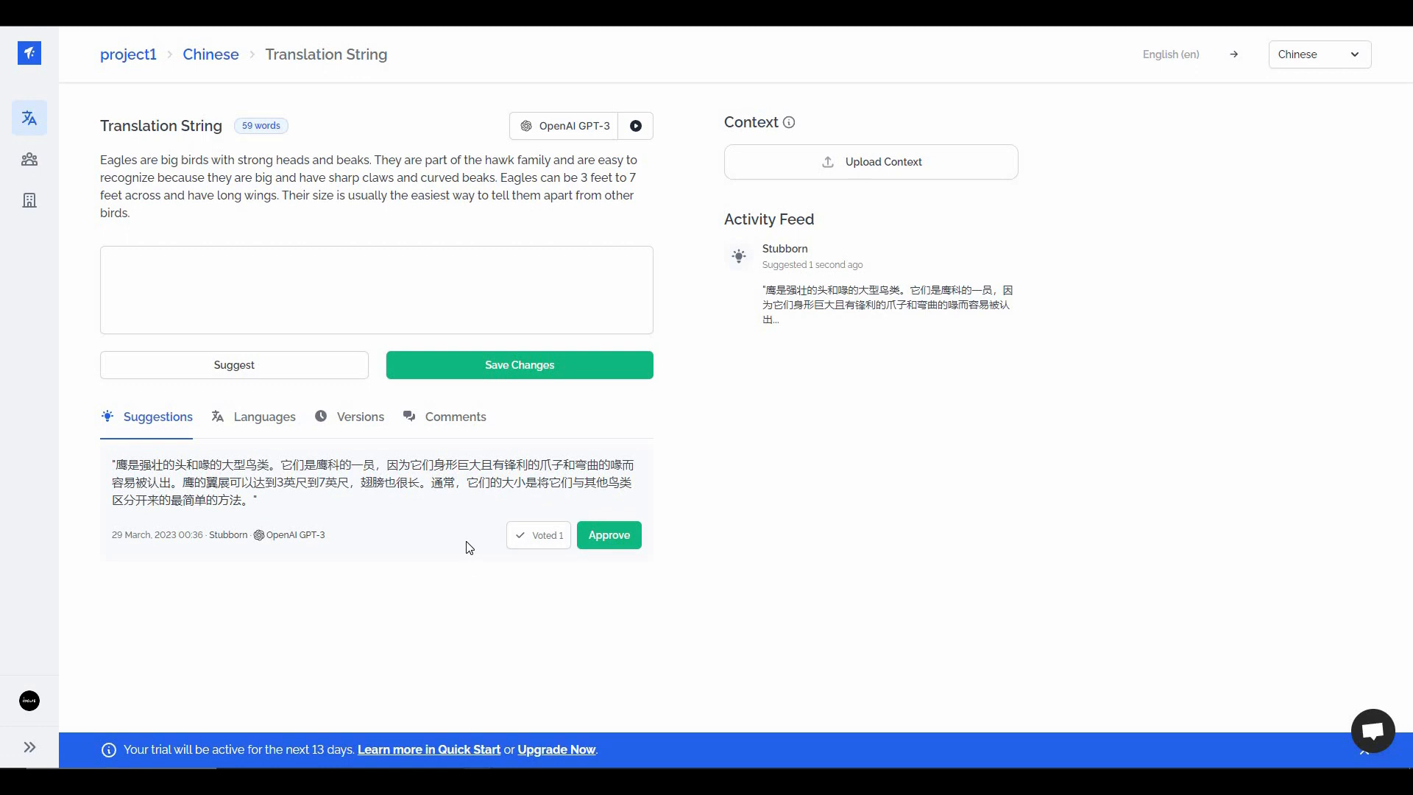
click(622, 535)
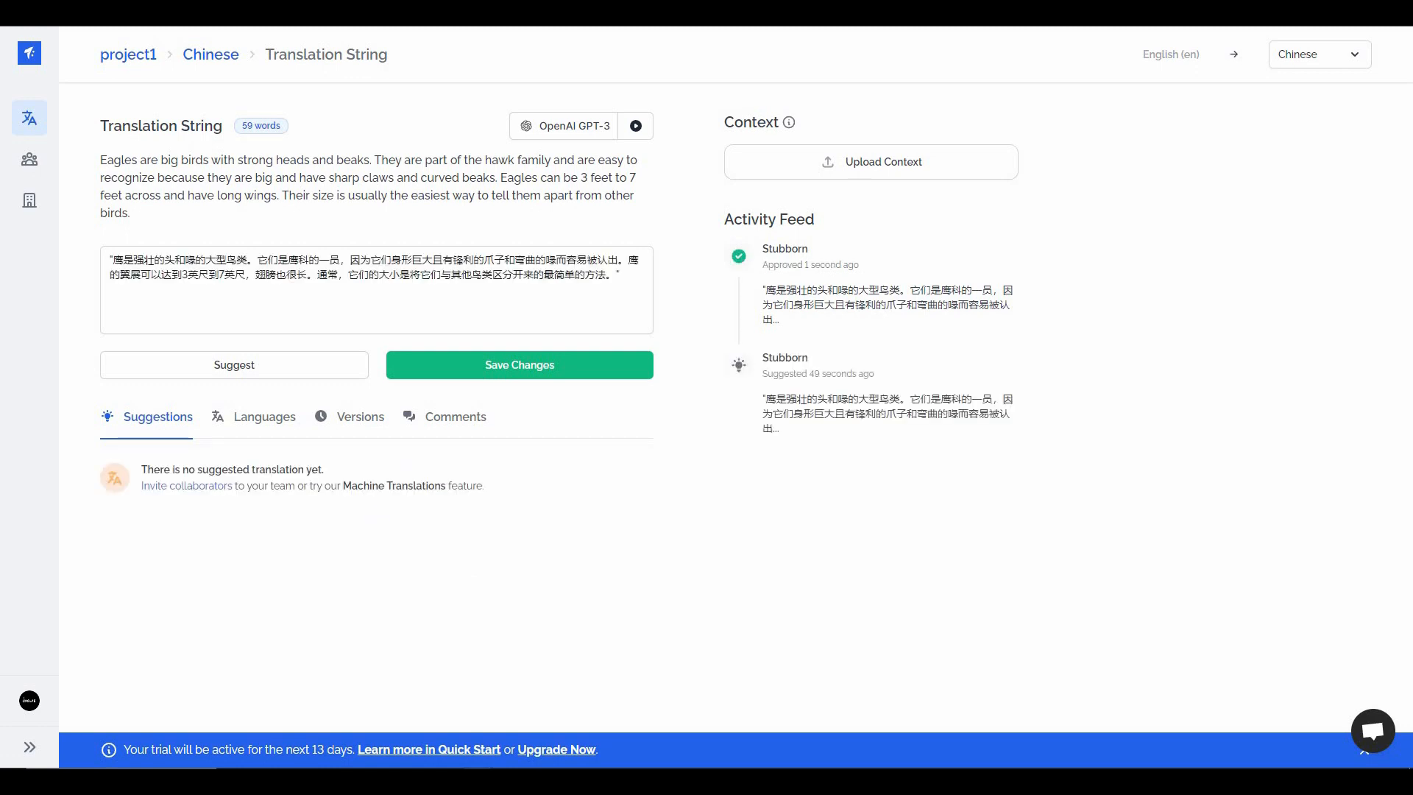
click(207, 62)
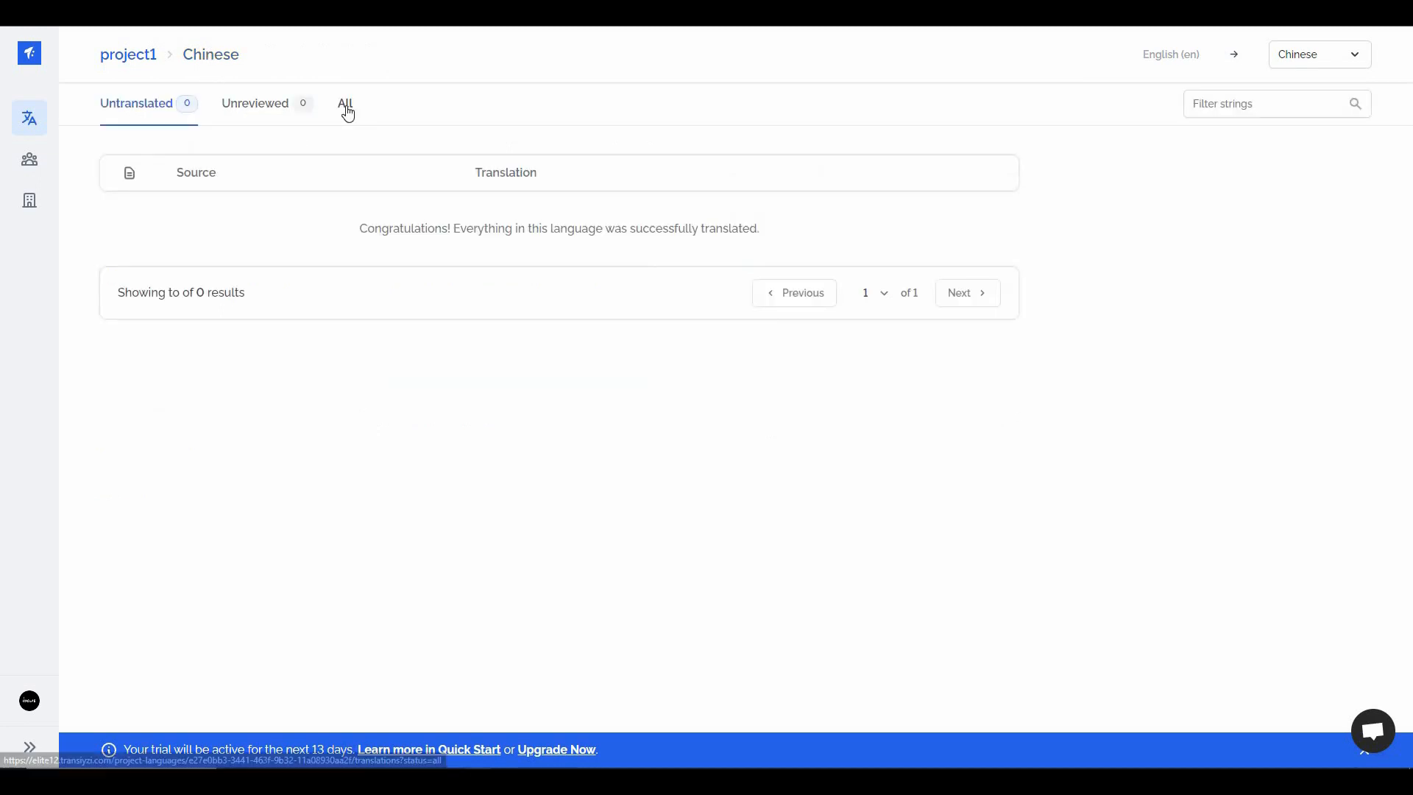
click(346, 111)
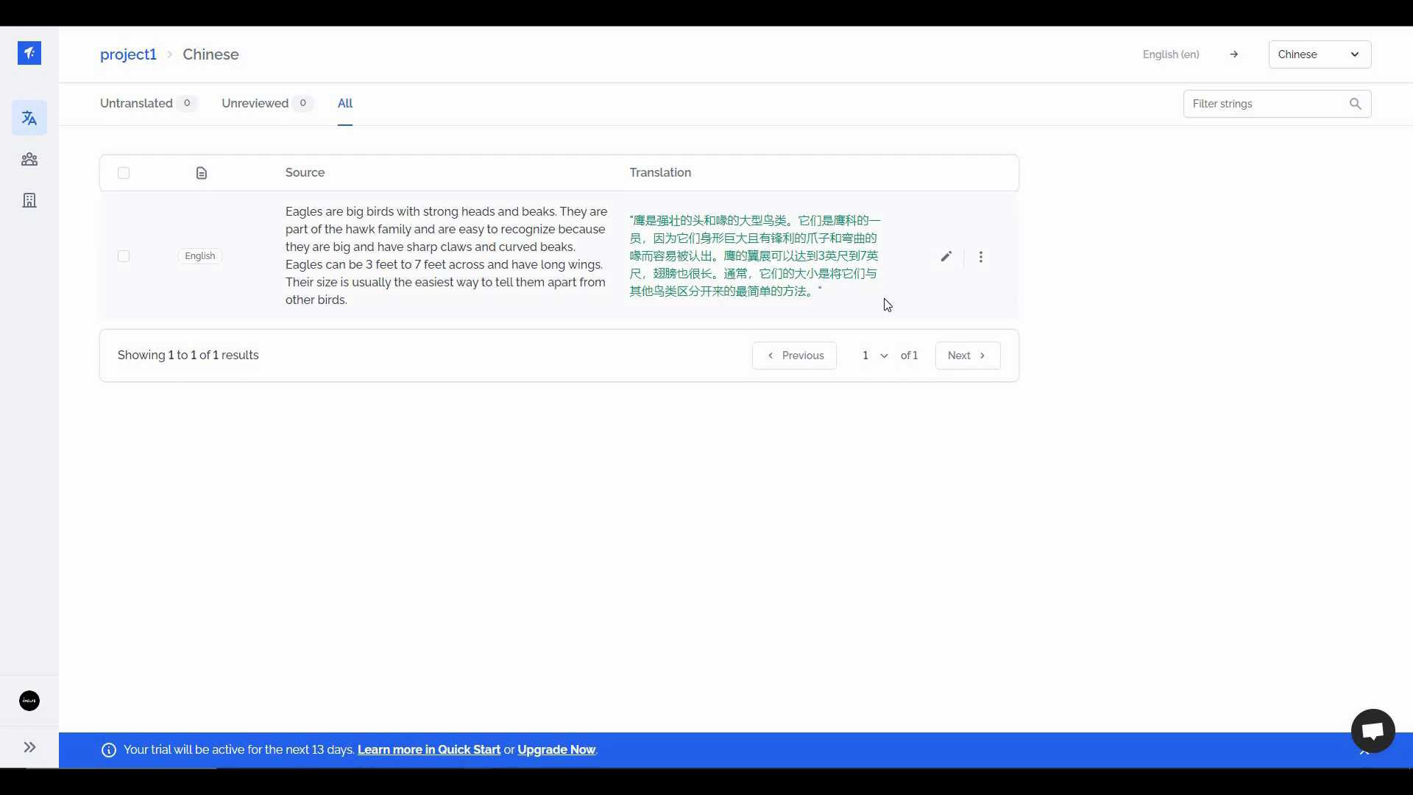
Edit and save the Chinese translation in the strings list, and open its translation details.
click(946, 258)
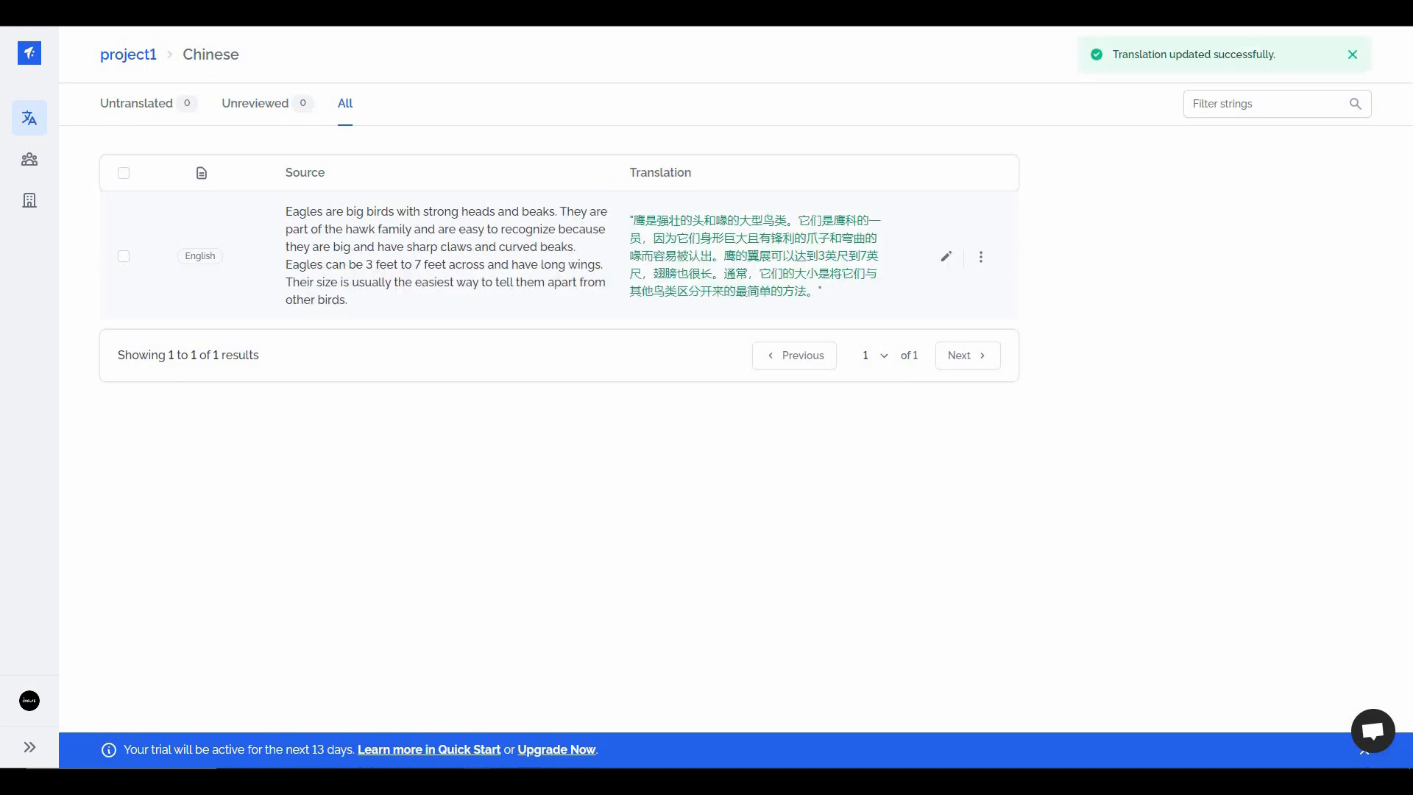
click(983, 259)
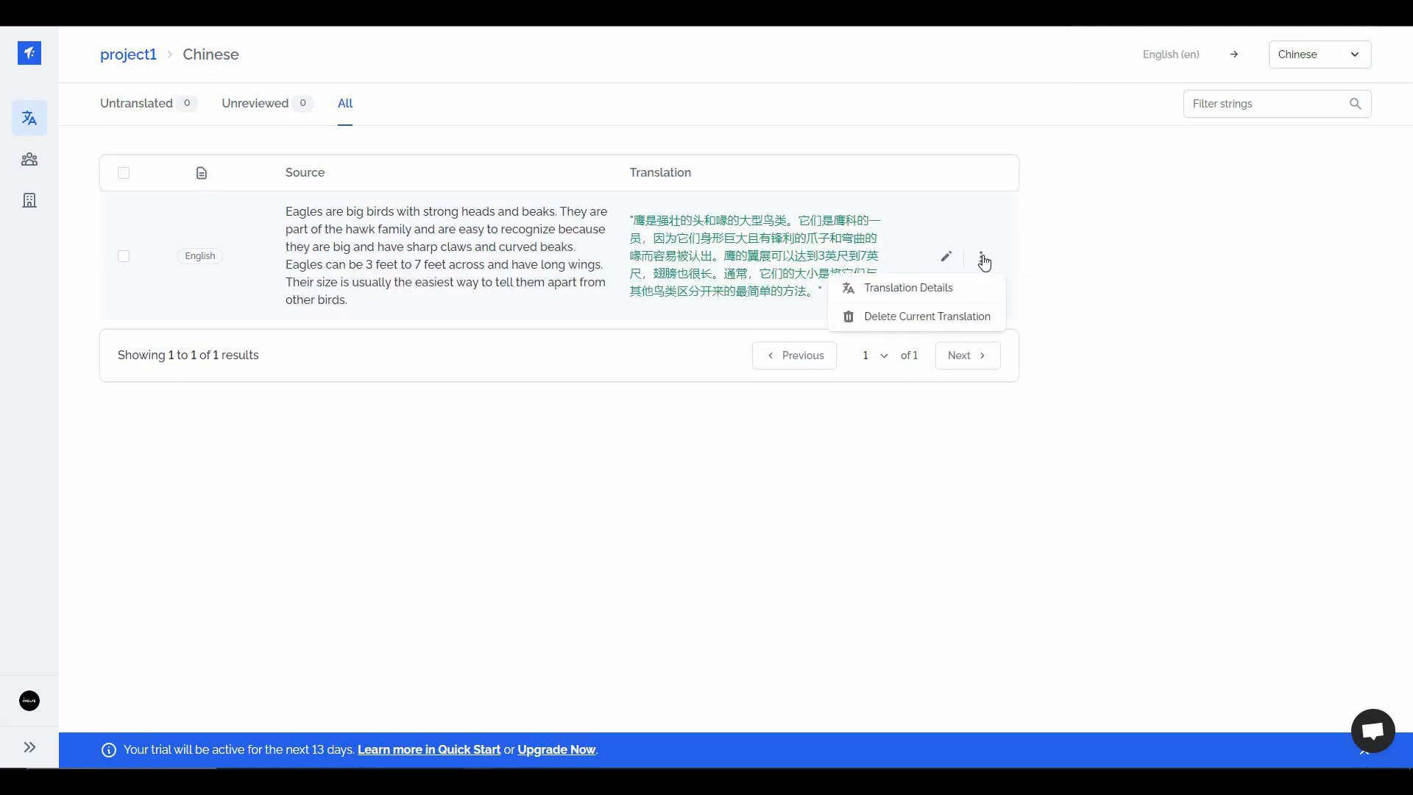
click(932, 294)
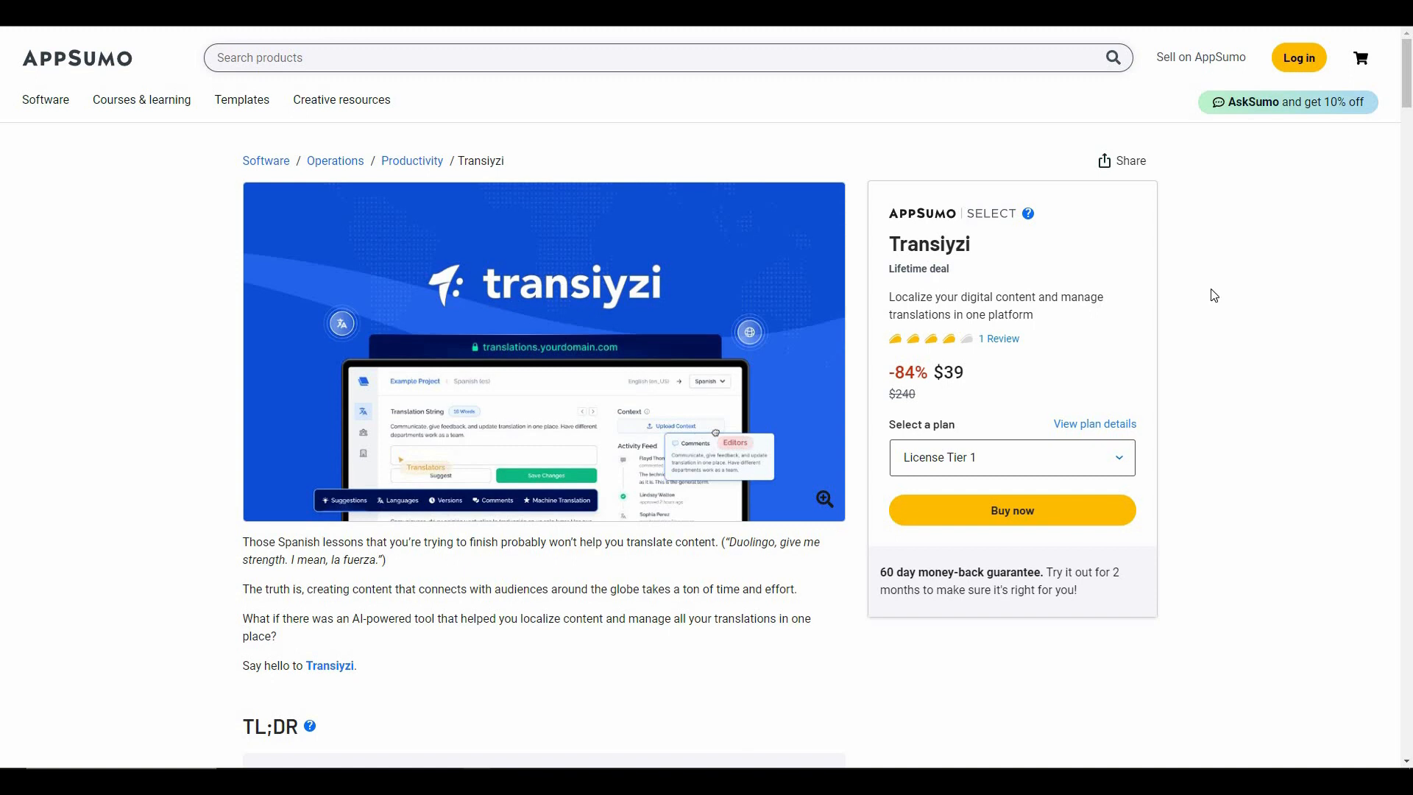
Switch to Transiyzi's AppSumo deal page, review the included features and license tiers, and display License Tier 4 in the plan comparison.
double_click(930, 244)
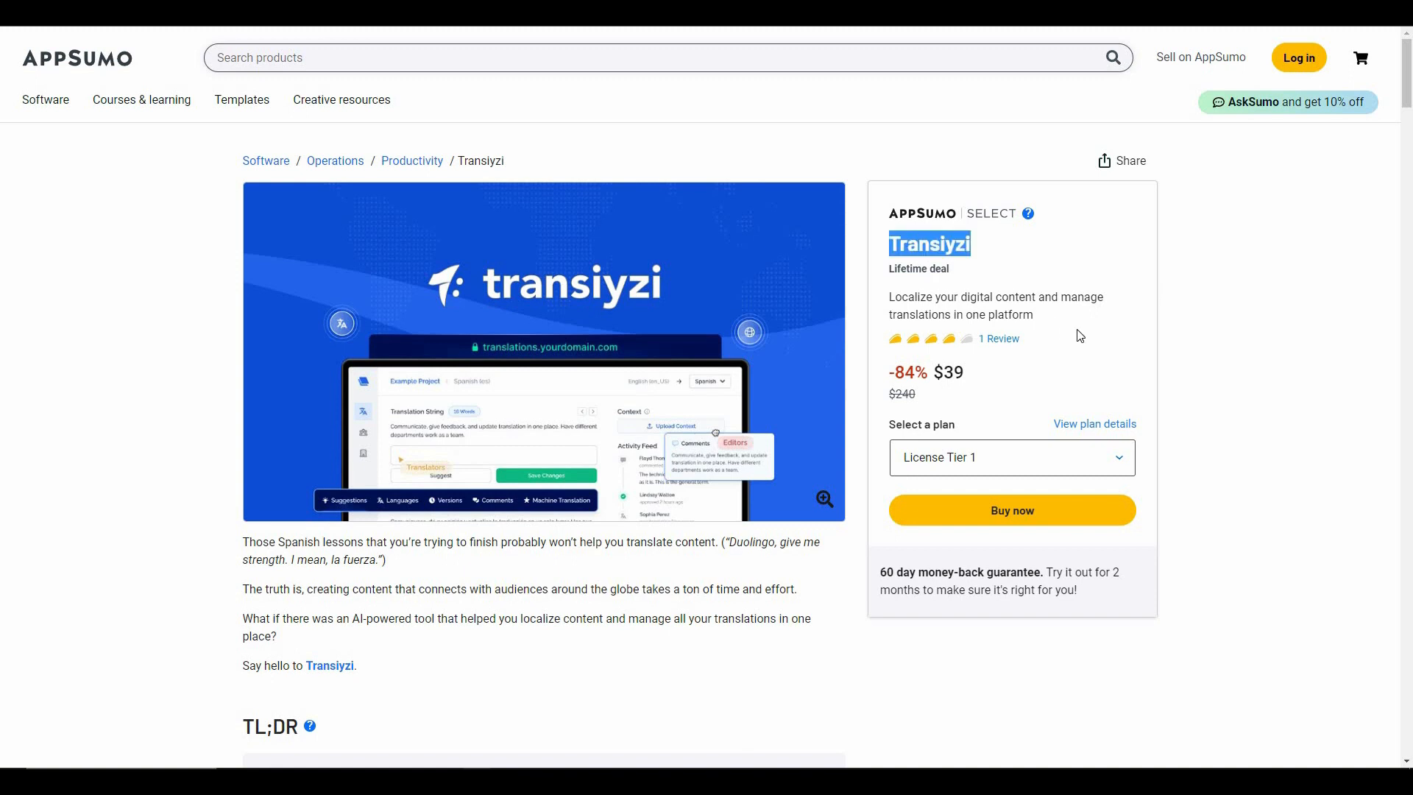
click(1077, 329)
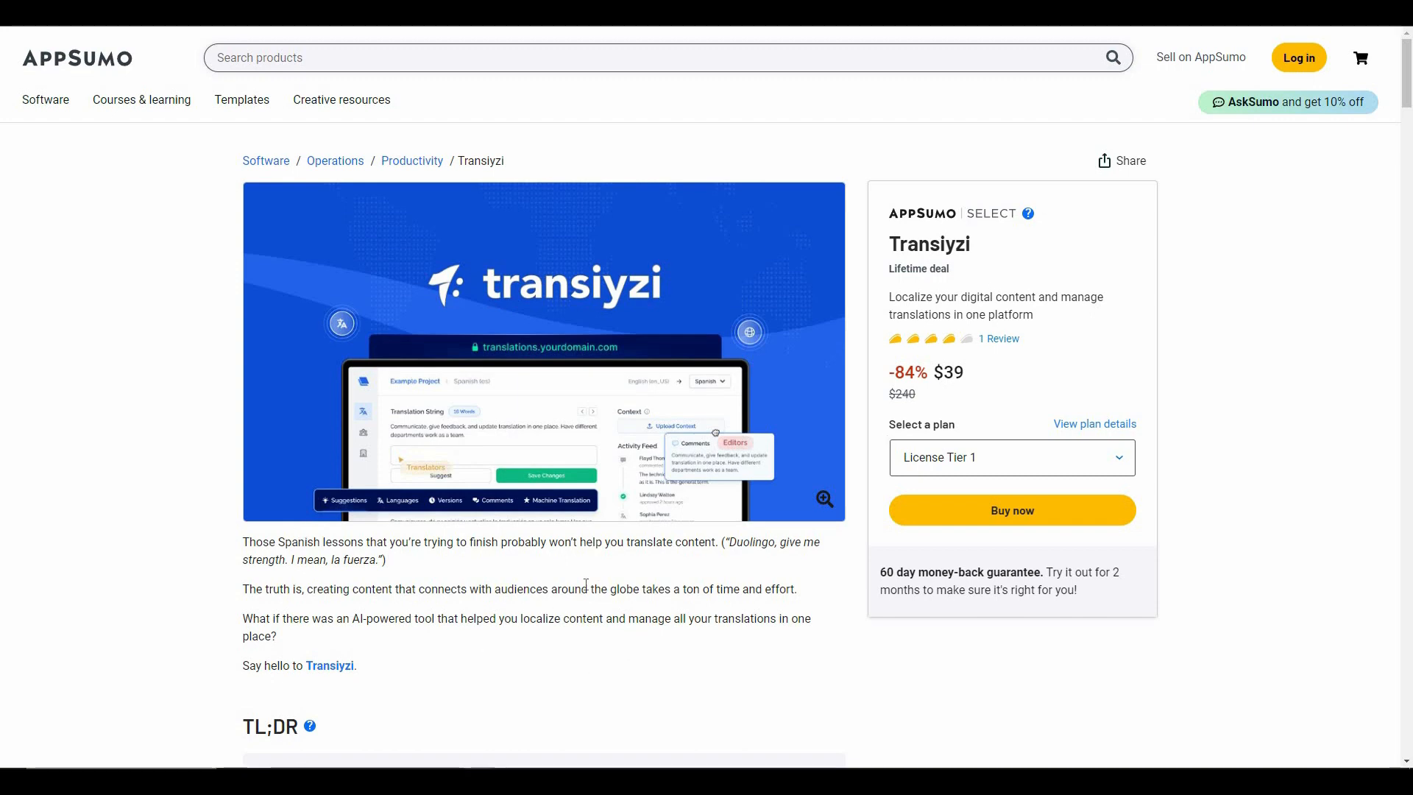
scroll(550, 641, down, 10)
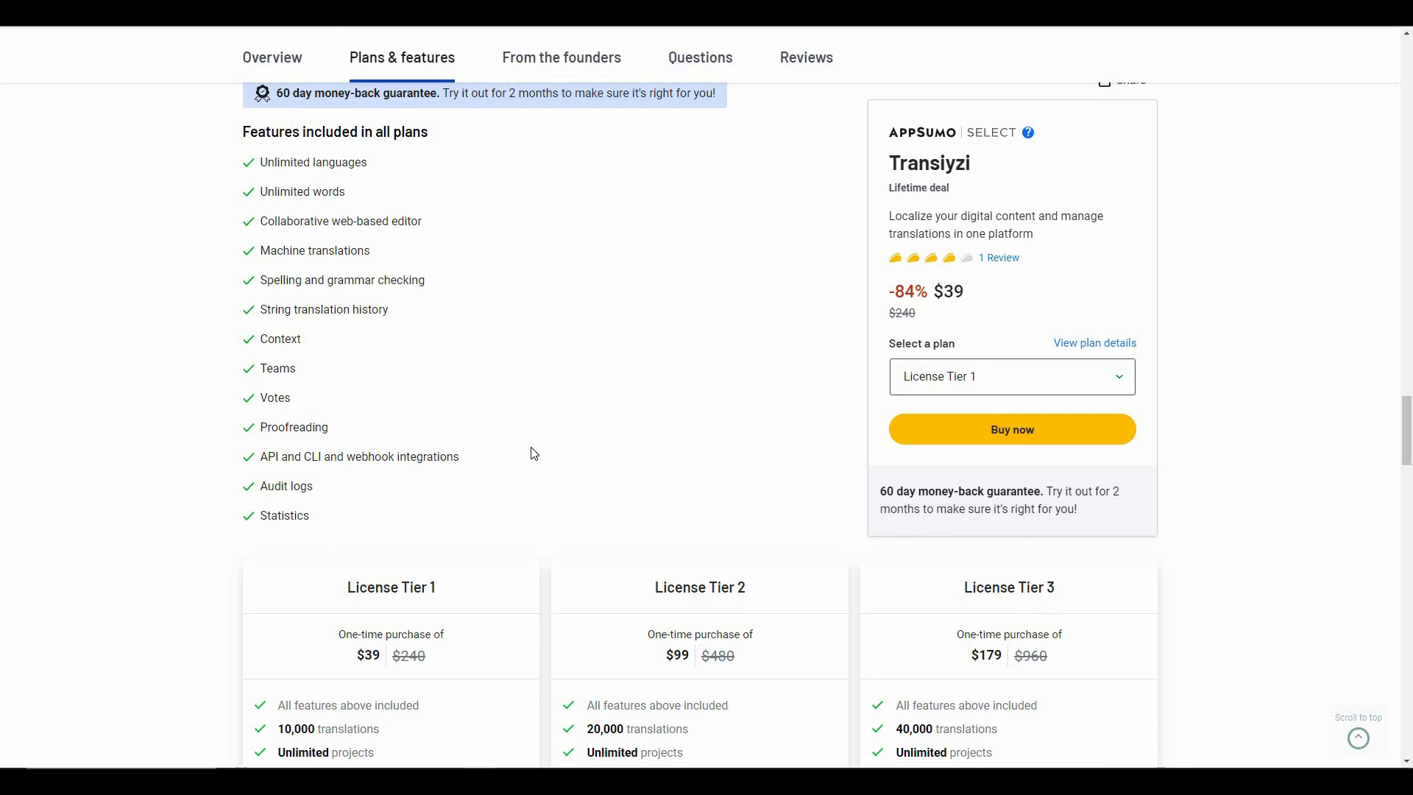
scroll(531, 471, down, 4)
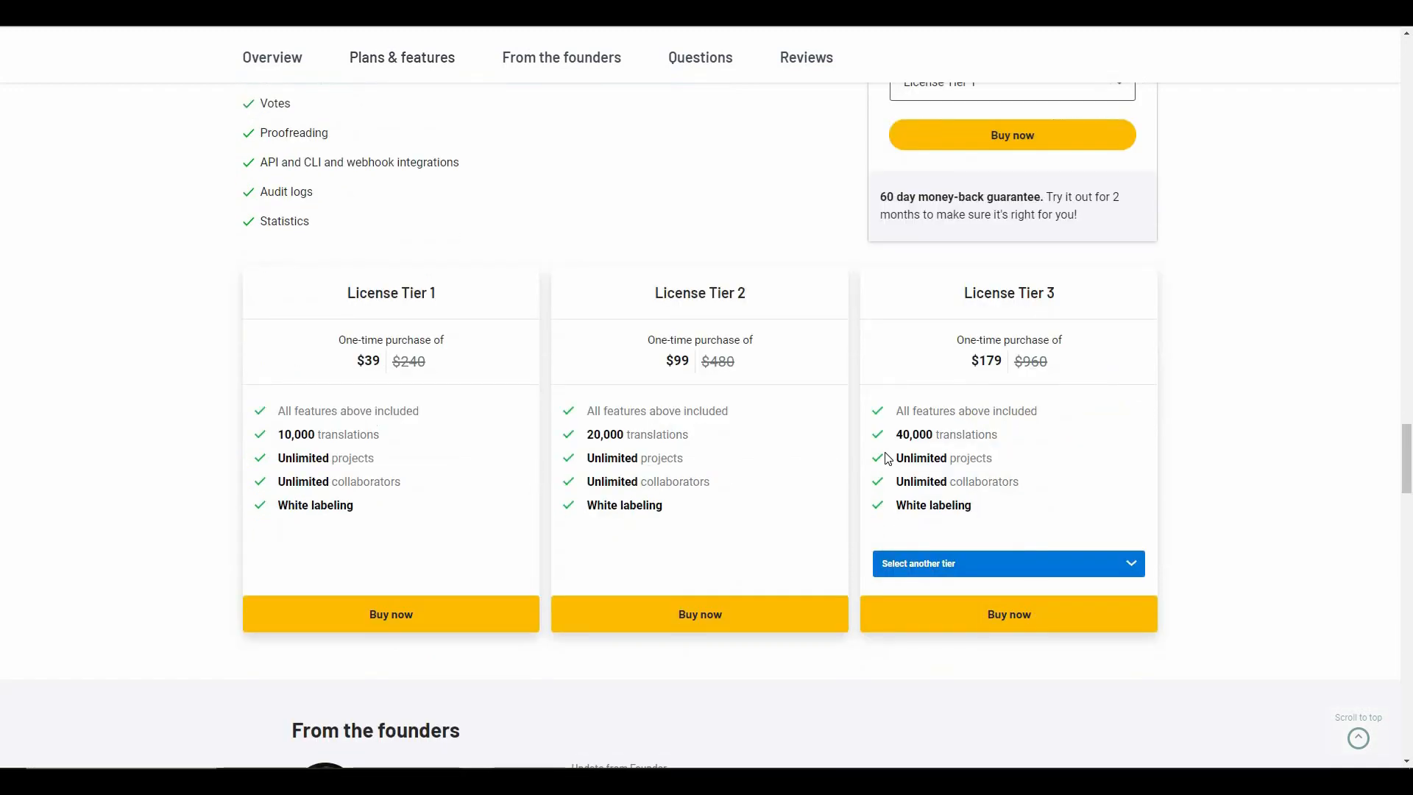
click(1009, 564)
click(1009, 618)
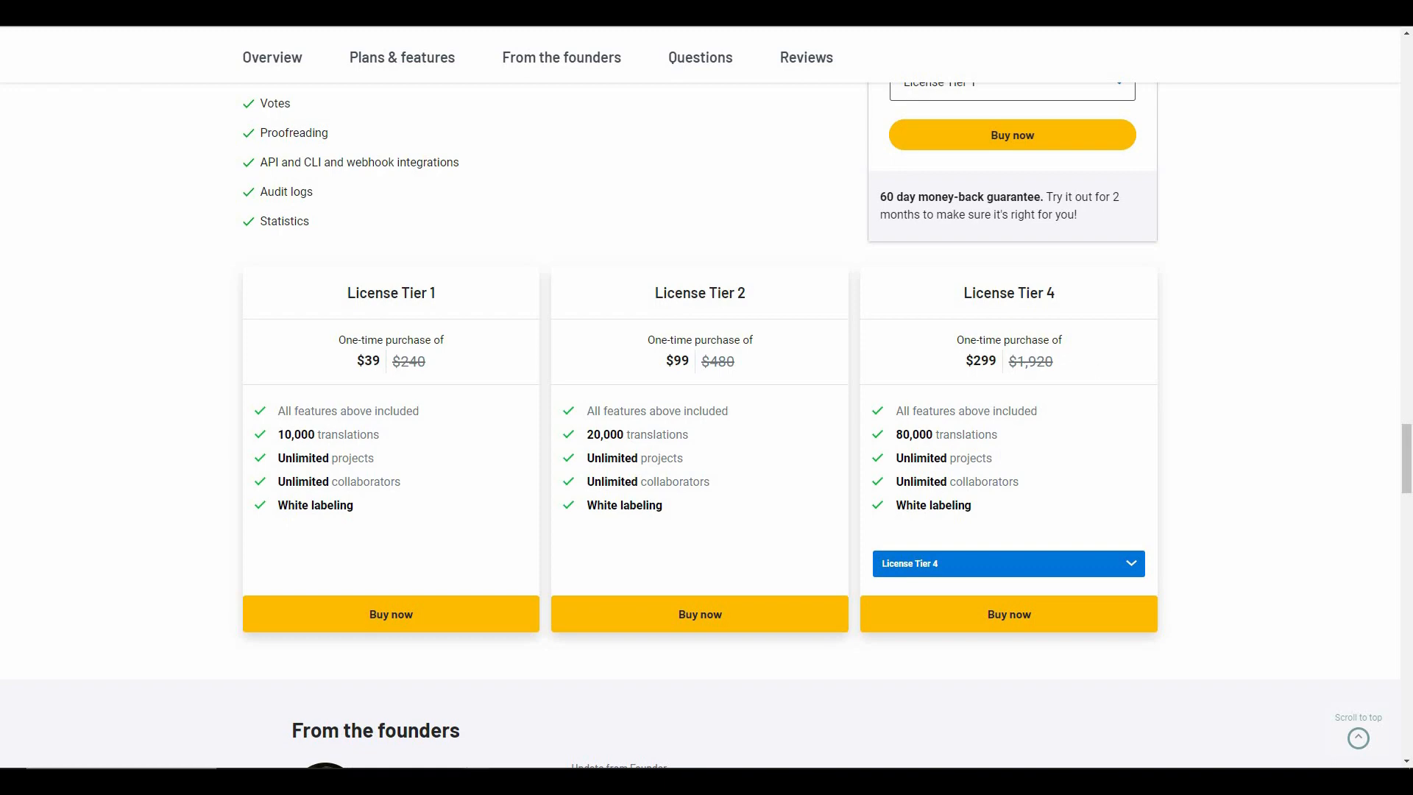
Look back through the deal page's plan features and product overview up to the introductory video.
scroll(577, 453, up, 5)
scroll(579, 454, up, 8)
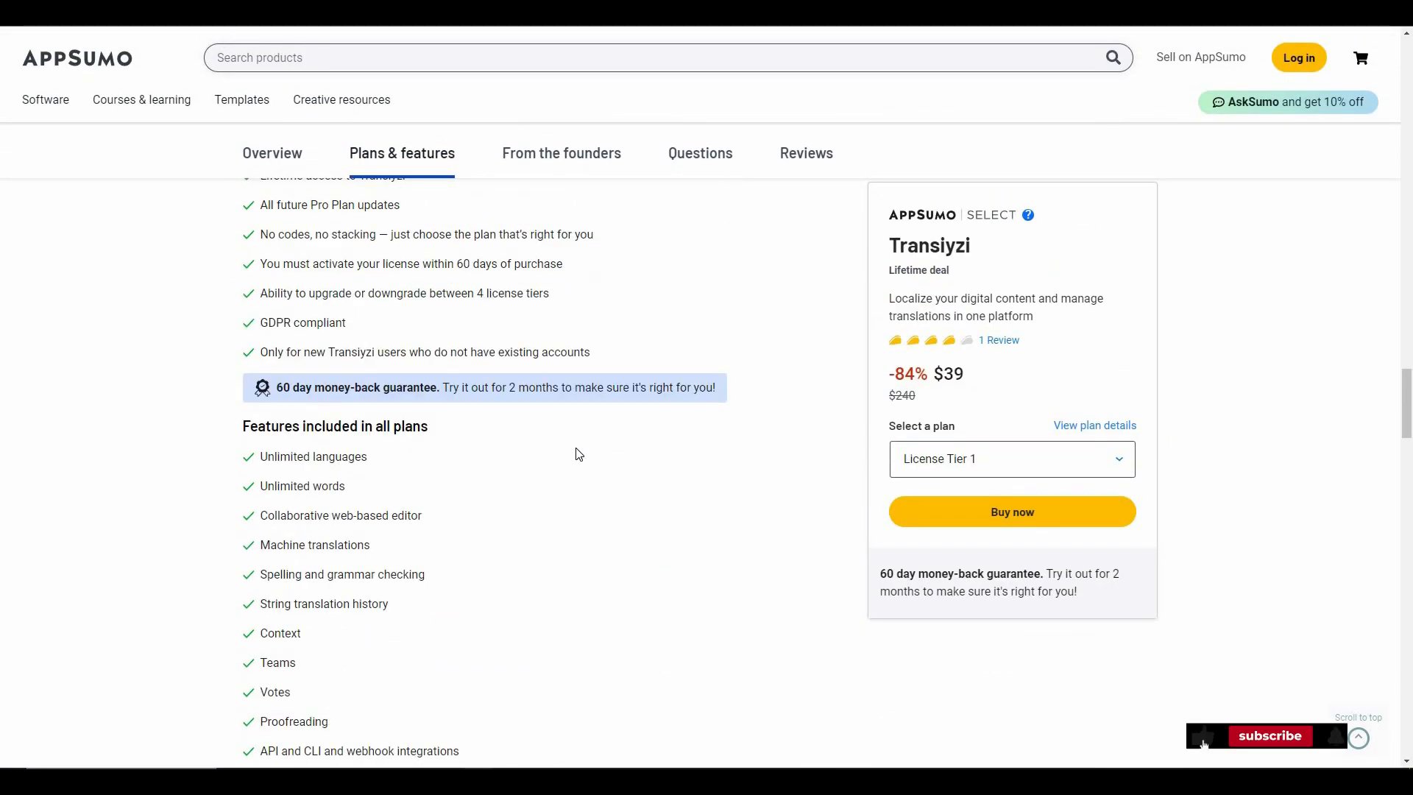
scroll(578, 450, up, 10)
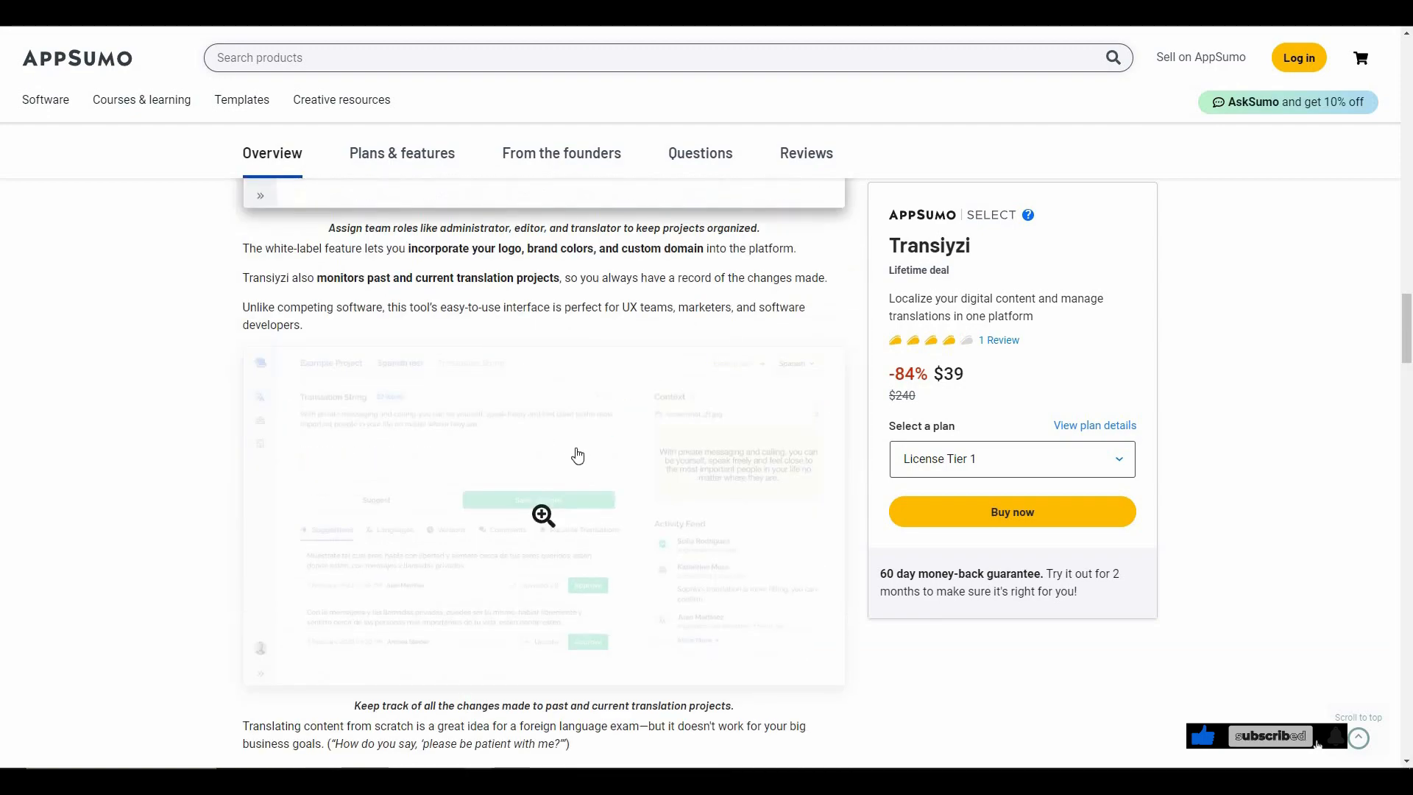
scroll(578, 454, up, 10)
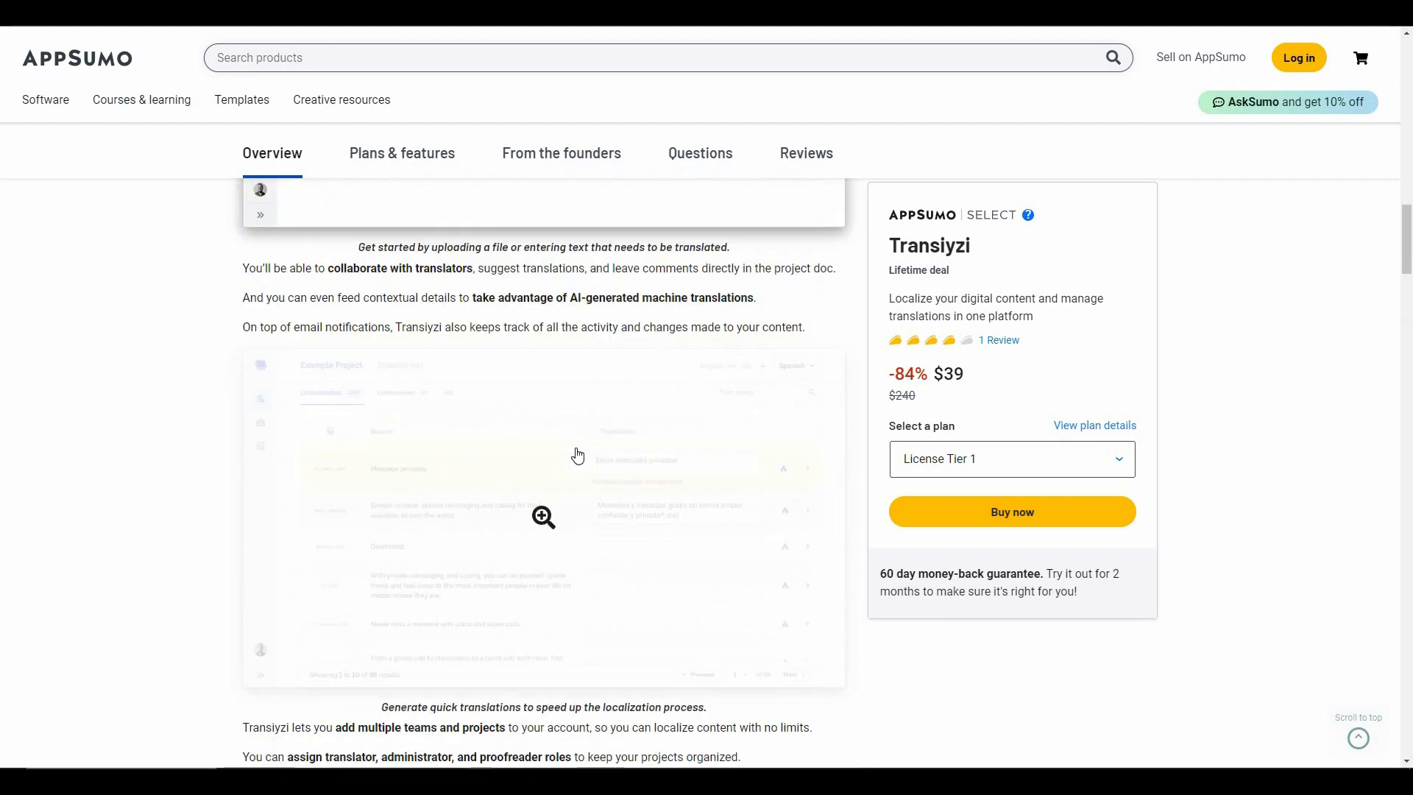
scroll(579, 454, up, 10)
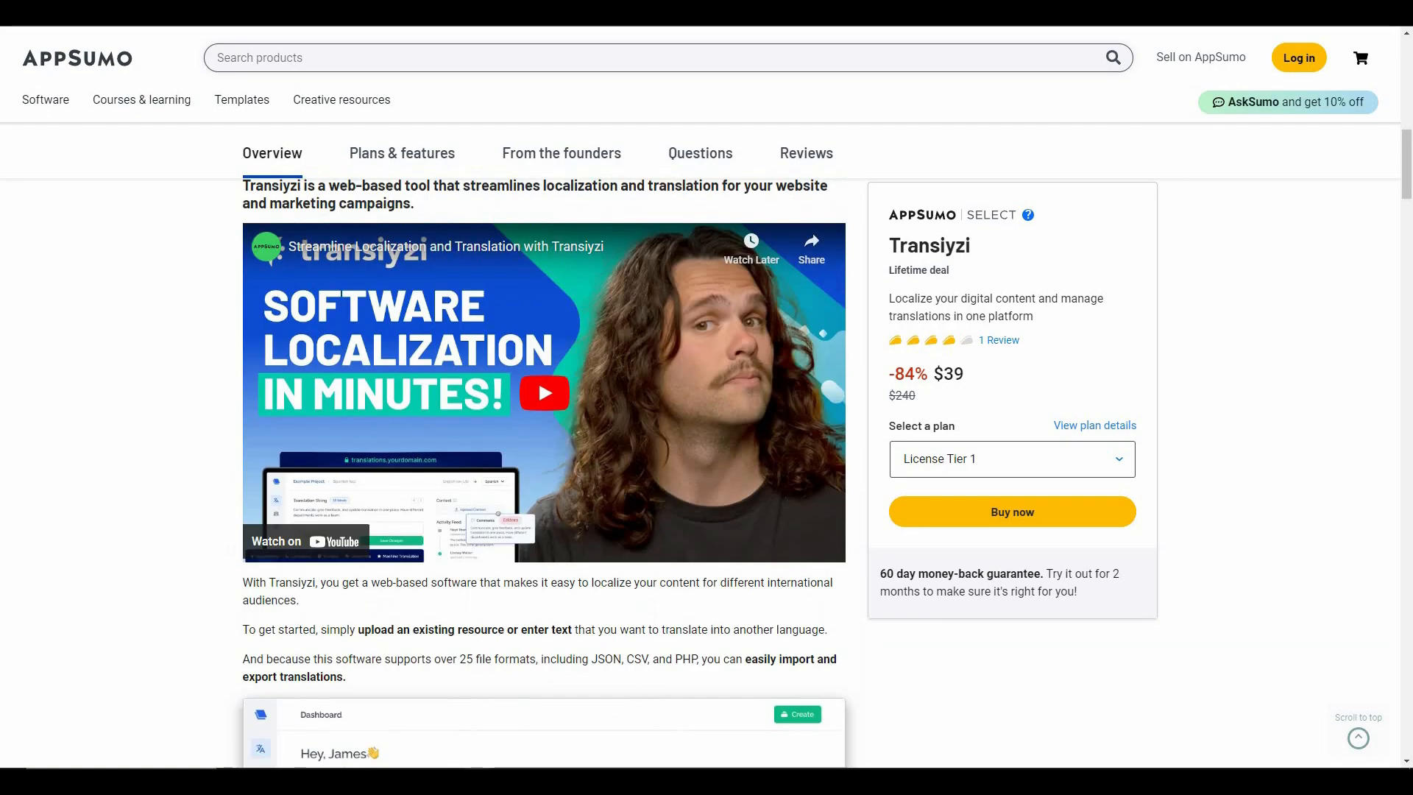